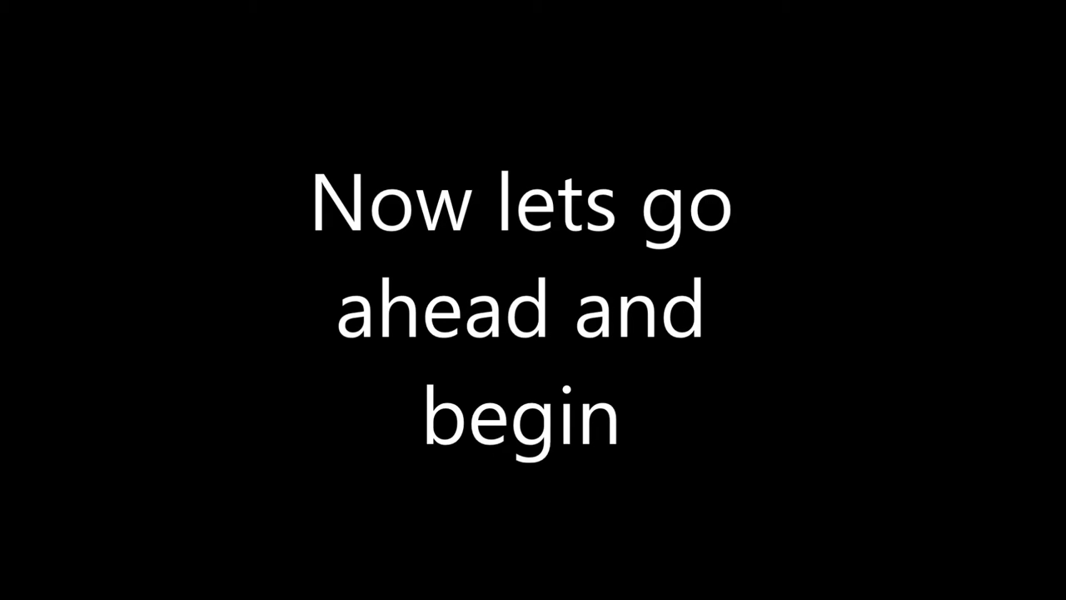
Select and delete the default camera, cube and lamp to empty the scene
{"action": "key", "text": "a"}
{"action": "key", "text": "Delete"}
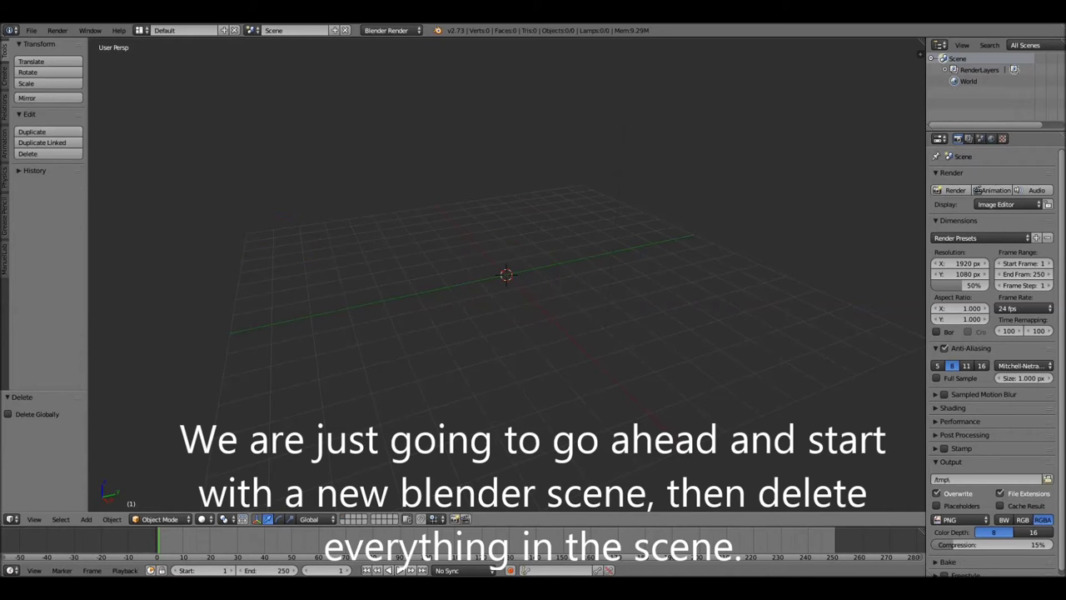
Switch the viewport to an orthographic top view
{"action": "left_click", "coordinate": [34, 518]}
{"action": "left_click", "coordinate": [50, 456]}
{"action": "left_click", "coordinate": [35, 519]}
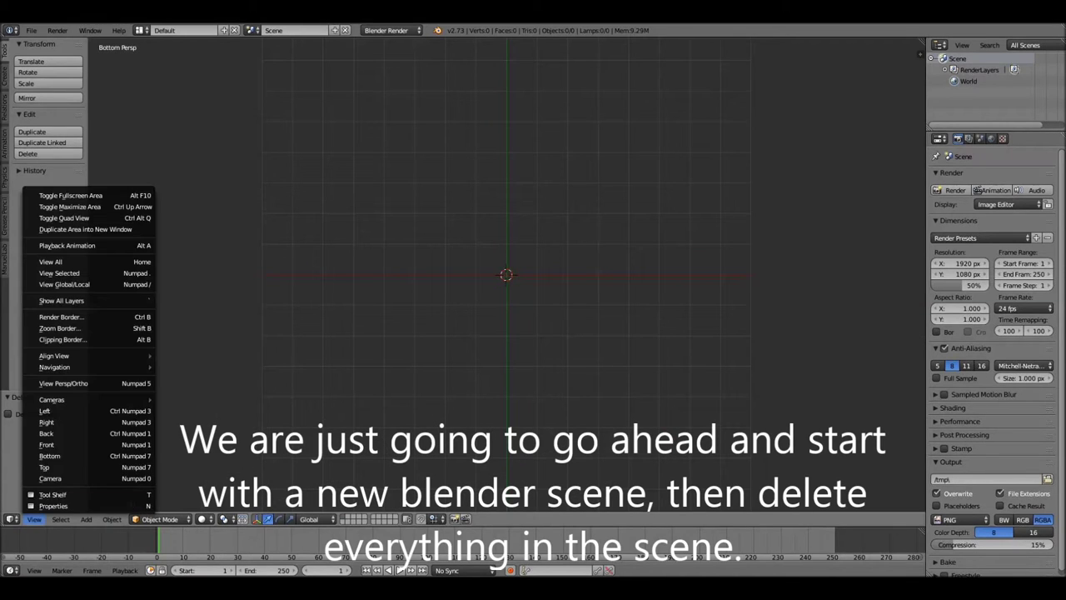
{"action": "left_click", "coordinate": [44, 466]}
{"action": "left_click", "coordinate": [34, 518]}
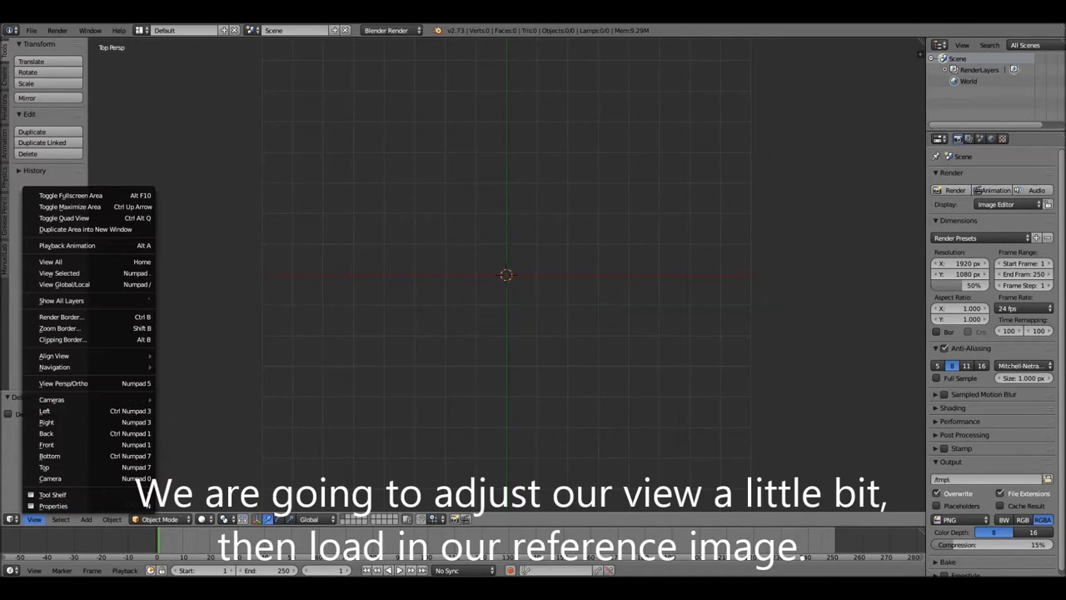
{"action": "left_click", "coordinate": [63, 383]}
Add a background image slot in the N side panel and browse for its file
{"action": "key", "text": "n"}
{"action": "left_click", "coordinate": [875, 207]}
{"action": "left_click", "coordinate": [869, 225]}
{"action": "left_click", "coordinate": [882, 291]}
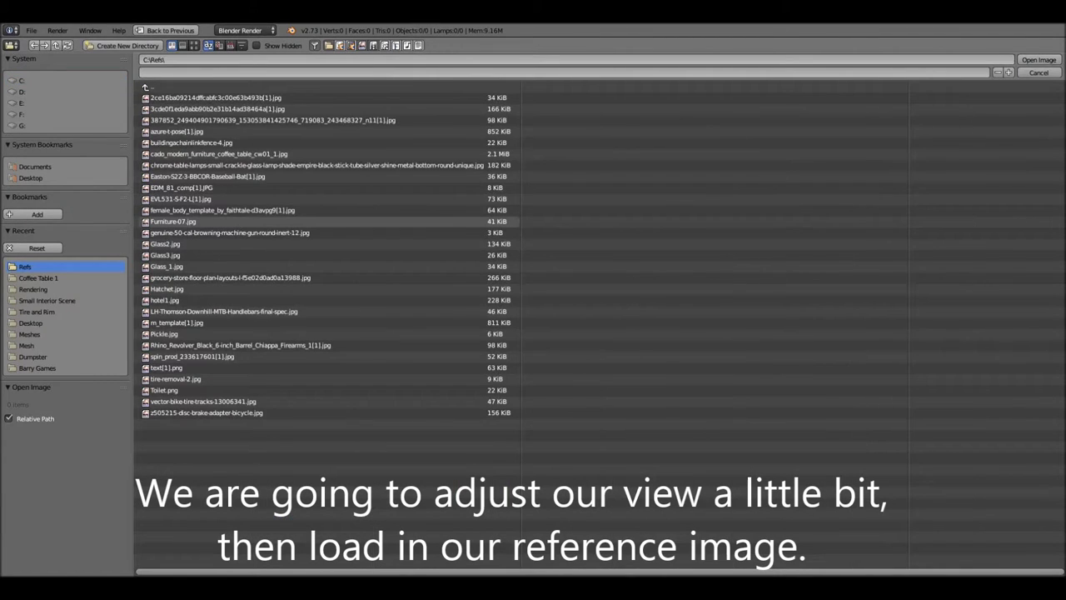
Load C:\Refs\Hatchet.jpg as the background image and set its opacity to 0.720
{"action": "left_click", "coordinate": [166, 288]}
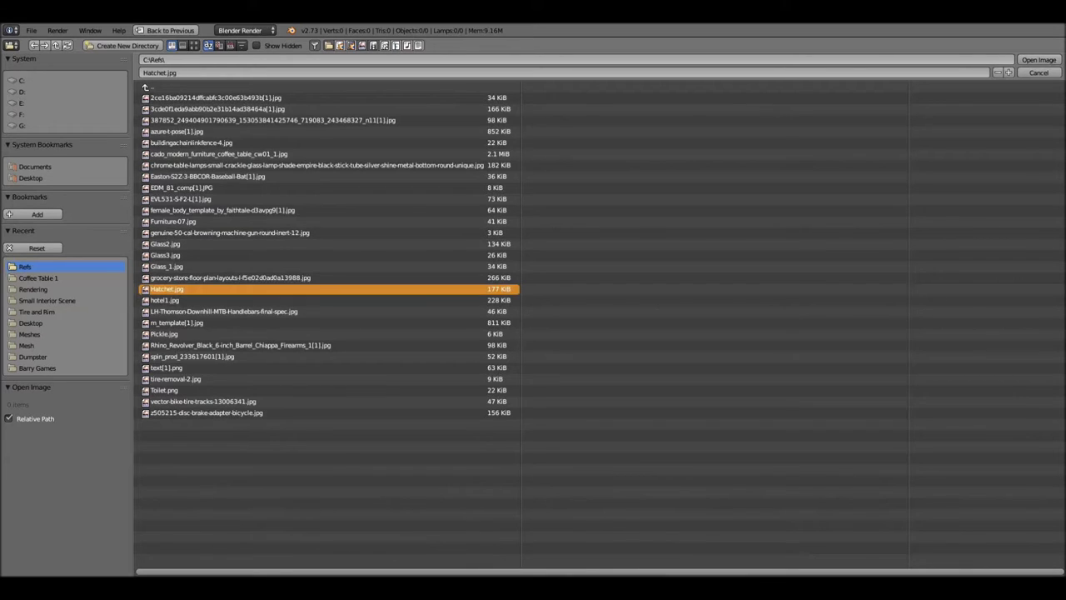
{"action": "left_click", "coordinate": [1038, 59]}
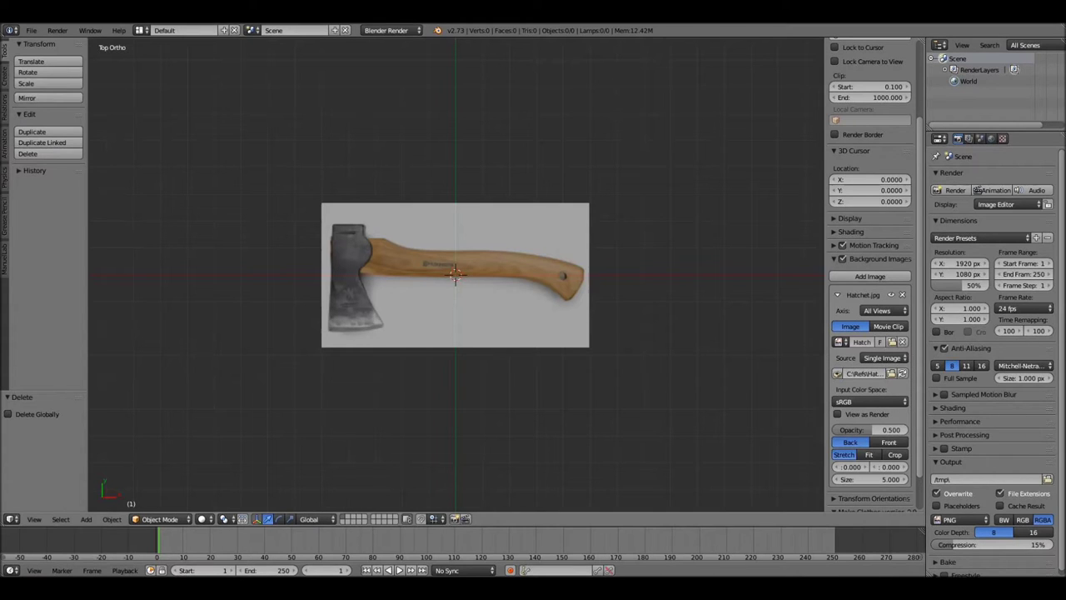
{"action": "scroll", "coordinate": [870, 274], "scroll_direction": "down", "scroll_amount": 1}
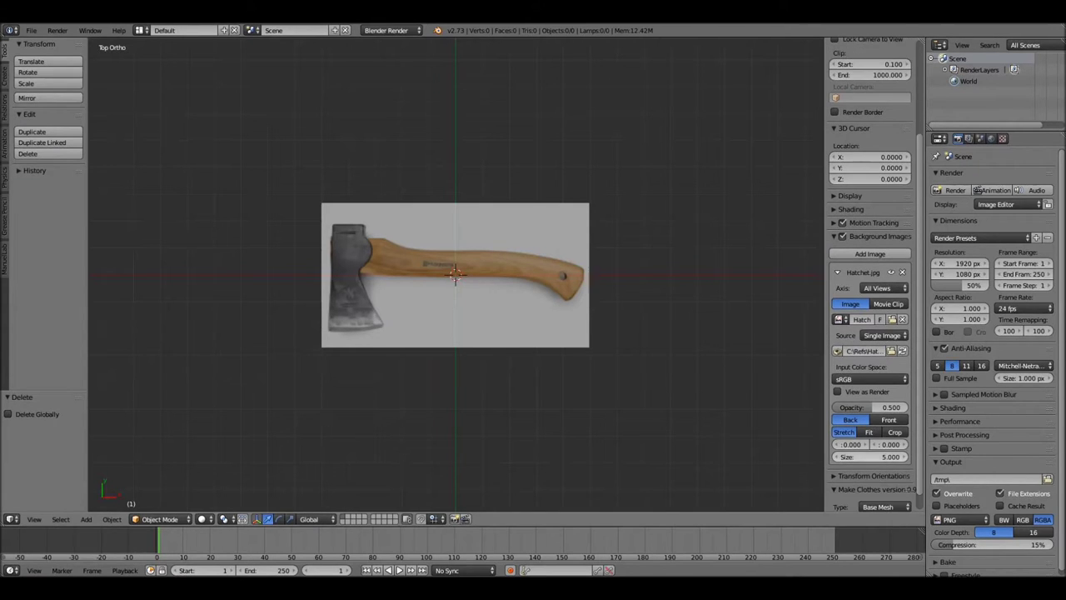
{"action": "left_click_drag", "start_coordinate": [870, 407], "coordinate": [895, 407]}
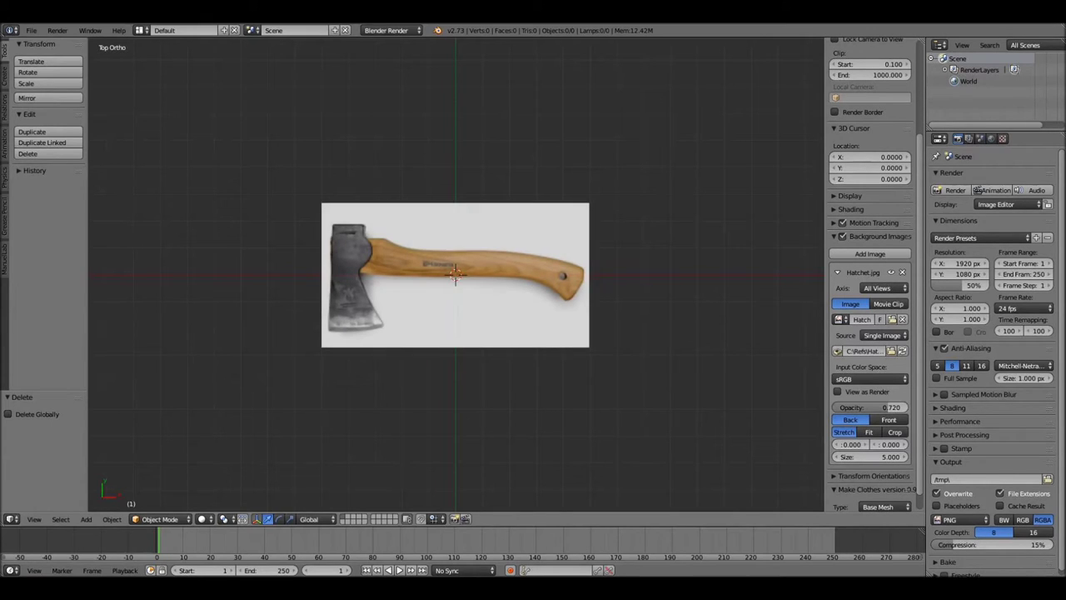
{"action": "scroll", "coordinate": [455, 274], "scroll_direction": "up", "scroll_amount": 1}
{"action": "scroll", "coordinate": [455, 275], "scroll_direction": "up", "scroll_amount": 1}
{"action": "key", "text": "space"}
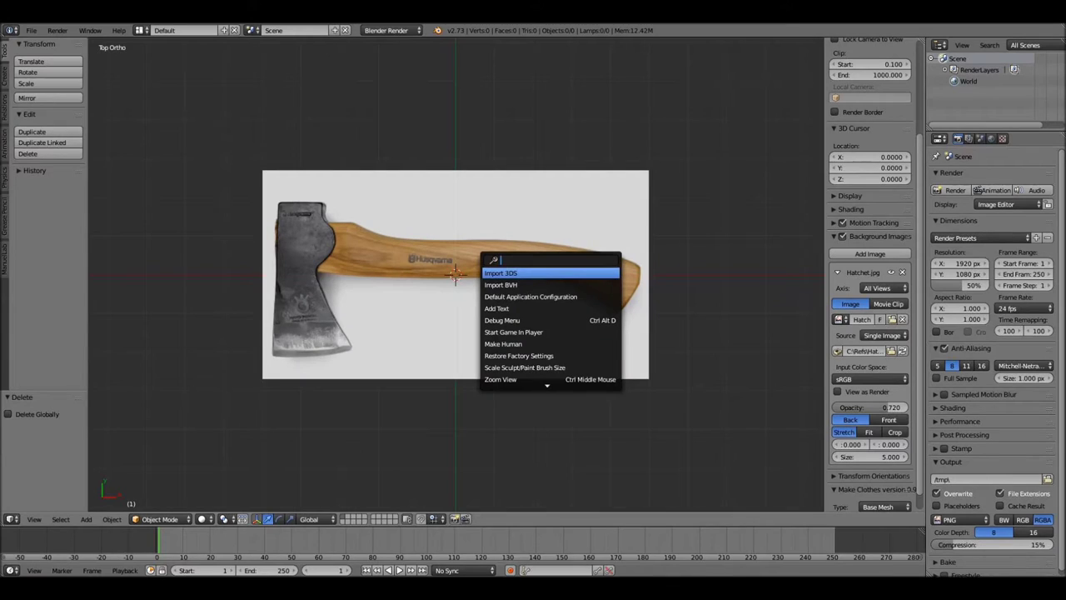
Add a cube, move it along X over the axe head, and scale it to 0.665
{"action": "type", "text": "cube"}
{"action": "key", "text": "Return"}
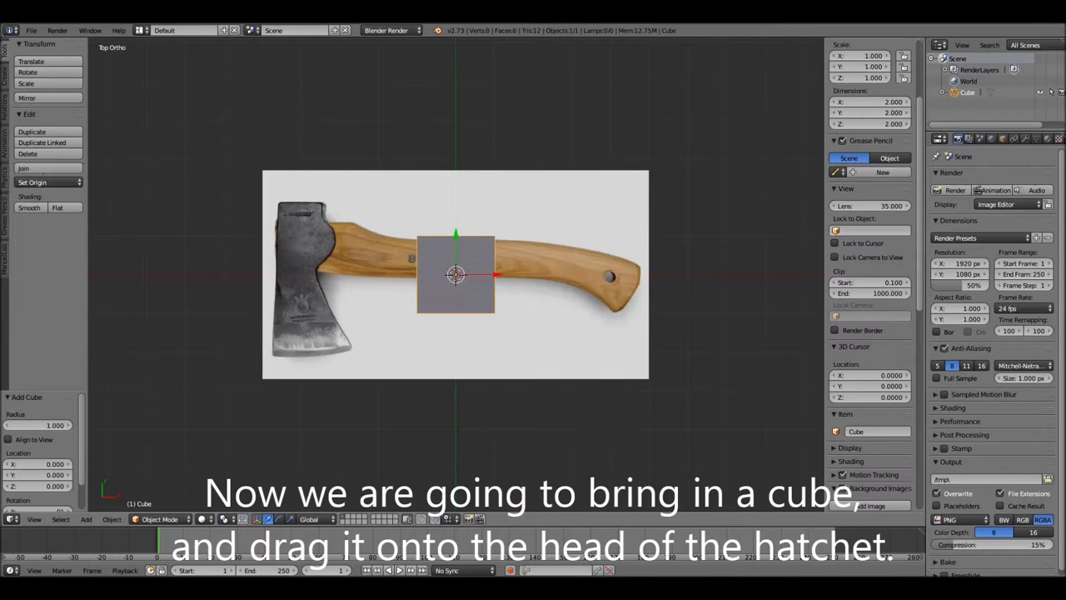
{"action": "scroll", "coordinate": [456, 275], "scroll_direction": "up", "scroll_amount": 1}
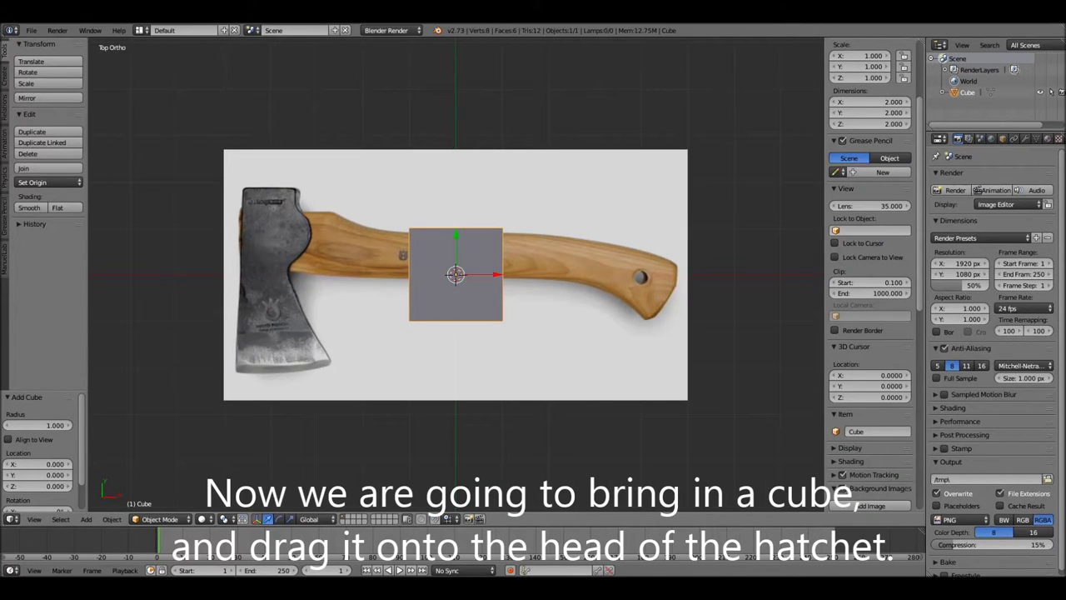
{"action": "left_click_drag", "start_coordinate": [455, 242], "coordinate": [456, 224]}
{"action": "left_click_drag", "start_coordinate": [493, 256], "coordinate": [311, 257]}
{"action": "left_click", "coordinate": [310, 256]}
{"action": "key", "text": "s"}
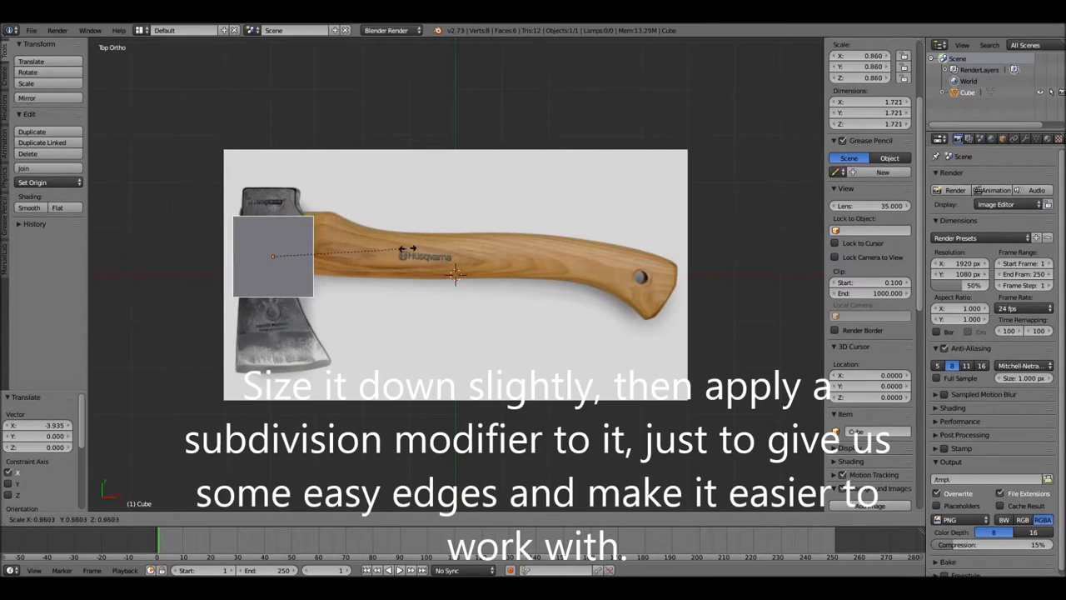
{"action": "left_click", "coordinate": [372, 248]}
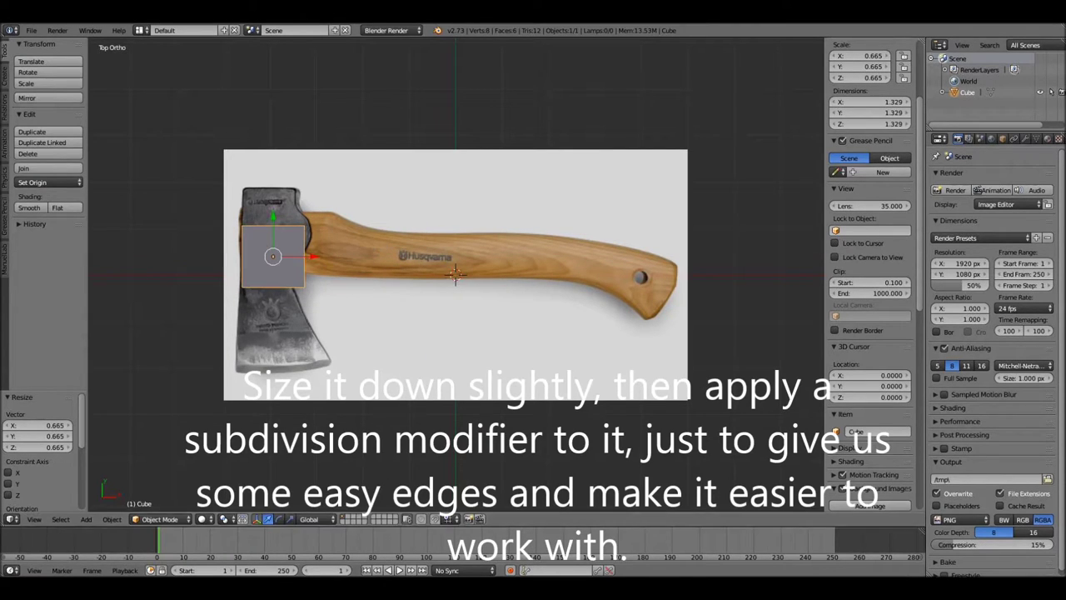
Give the cube a Subdivision Surface modifier and enter Edit Mode
{"action": "left_click", "coordinate": [1025, 138]}
{"action": "left_click", "coordinate": [1000, 177]}
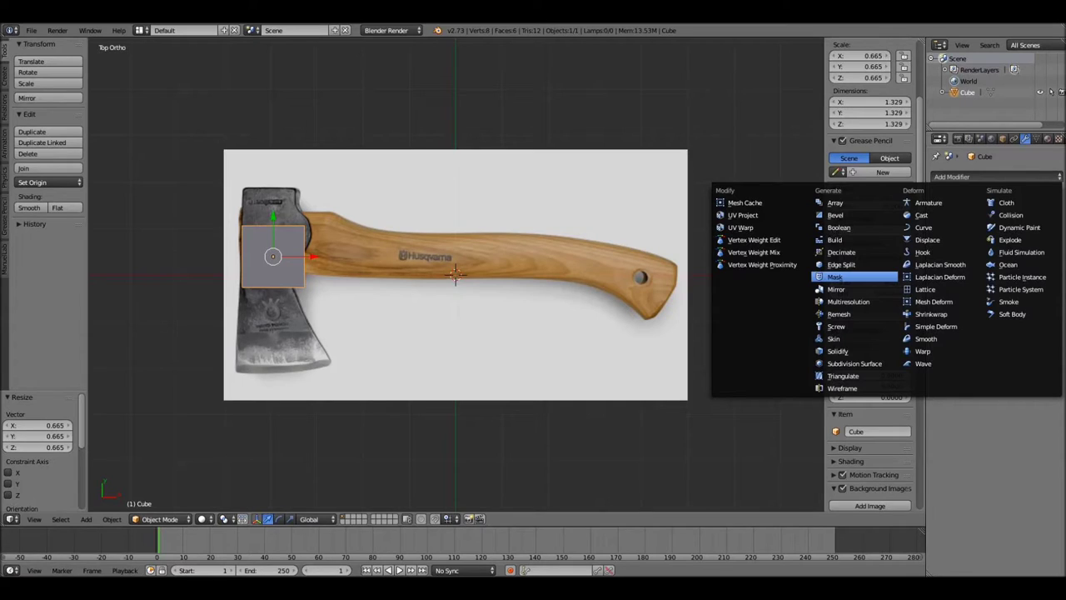
{"action": "left_click", "coordinate": [854, 363]}
{"action": "scroll", "coordinate": [456, 275], "scroll_direction": "up", "scroll_amount": 1}
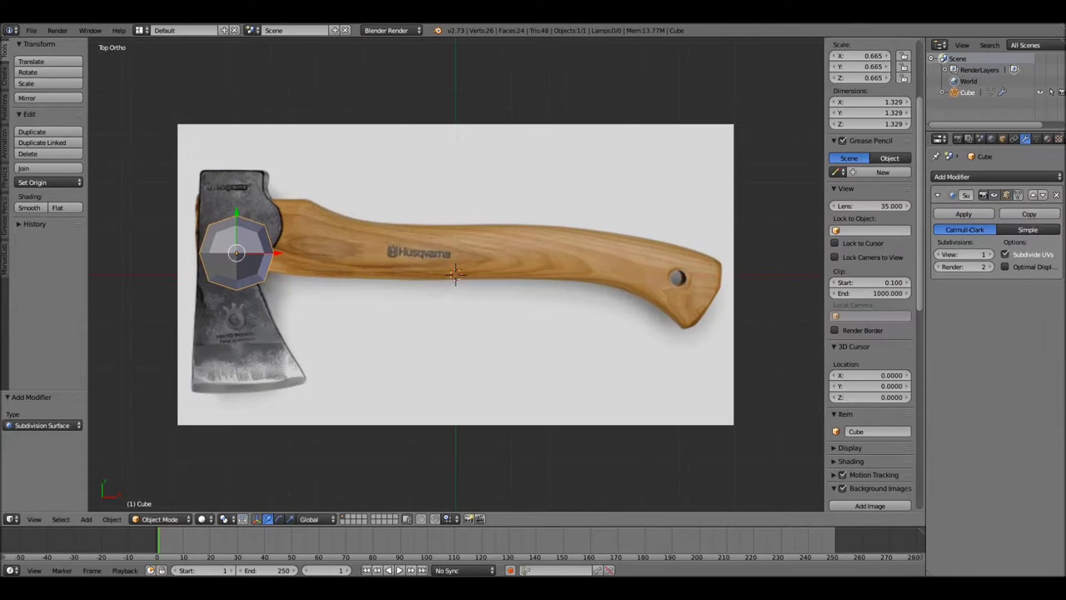
{"action": "key", "text": "Tab"}
{"action": "scroll", "coordinate": [455, 275], "scroll_direction": "up", "scroll_amount": 1}
Add two vertical edge loops and shift the right-side vertices along X
{"action": "middle_click_drag", "start_coordinate": [455, 275], "coordinate": [510, 274], "text": "shift"}
{"action": "scroll", "coordinate": [455, 275], "scroll_direction": "up", "scroll_amount": 1}
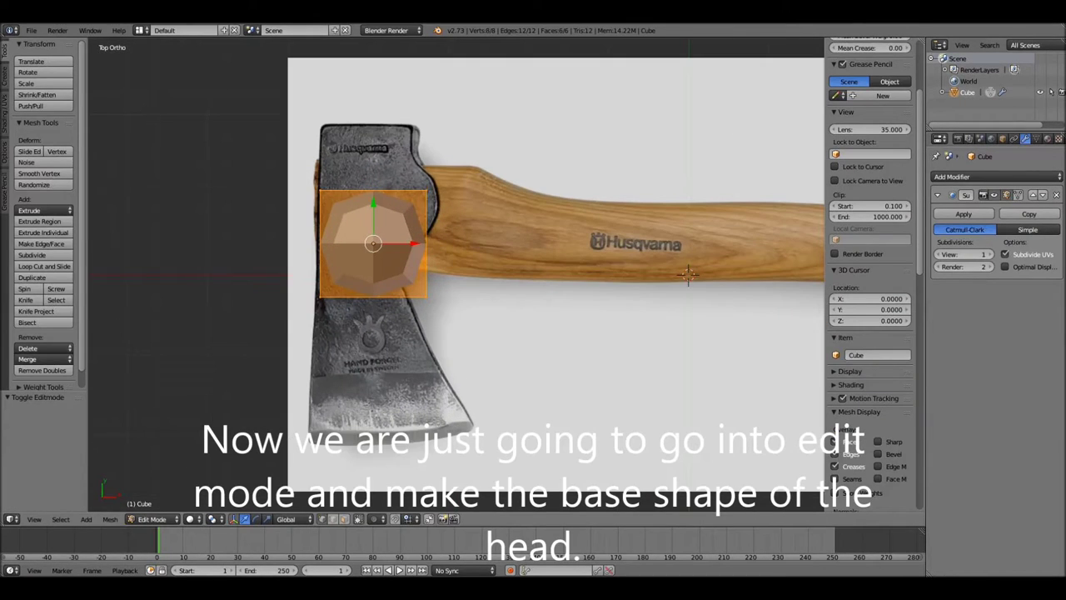
{"action": "key", "text": "ctrl+r"}
{"action": "left_click", "coordinate": [373, 241]}
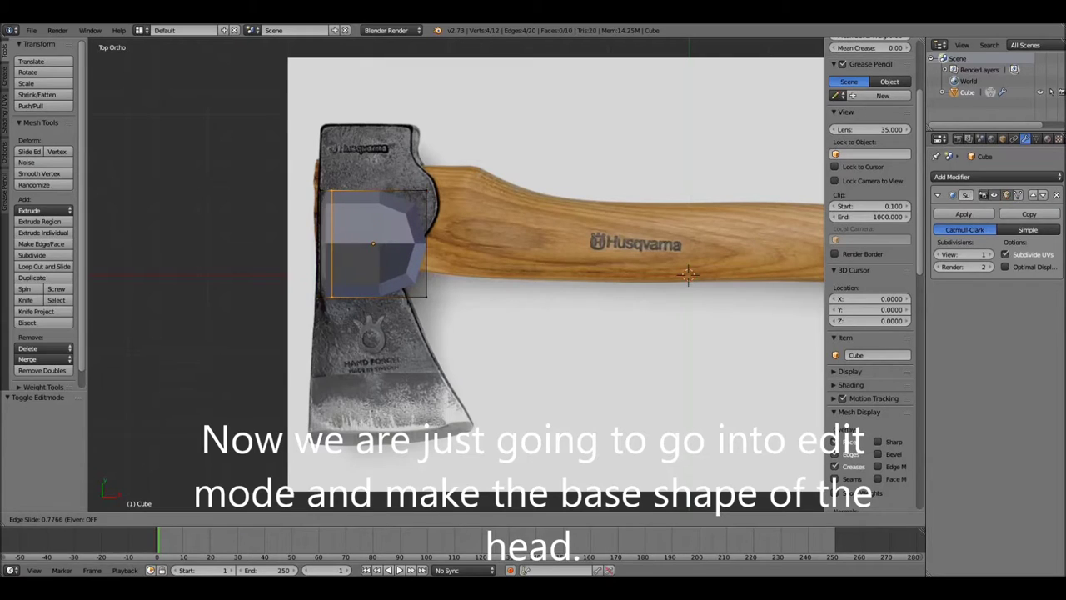
{"action": "left_click", "coordinate": [326, 242]}
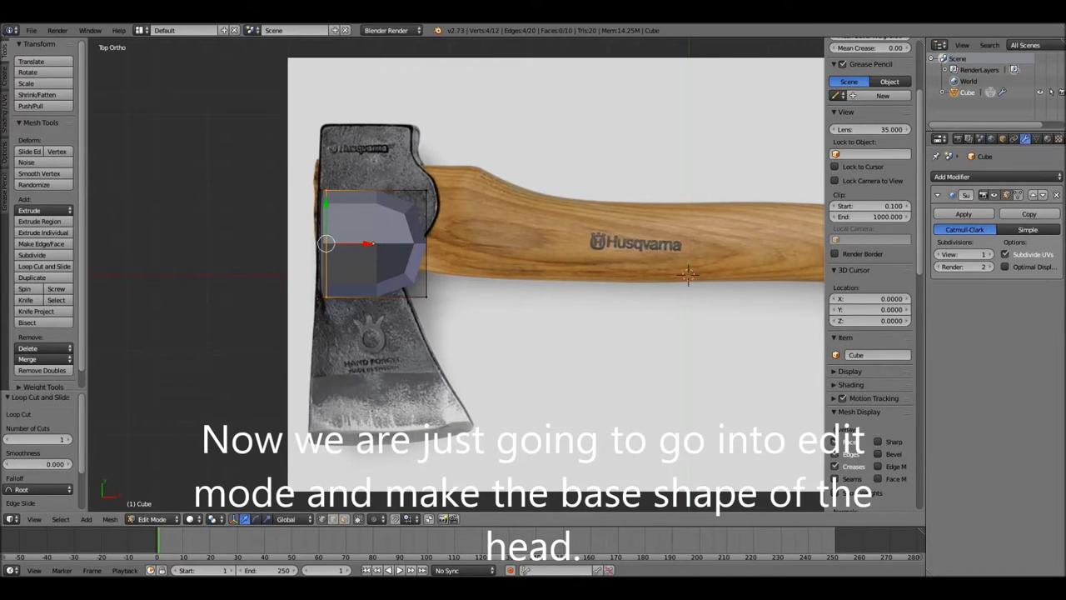
{"action": "key", "text": "ctrl+r"}
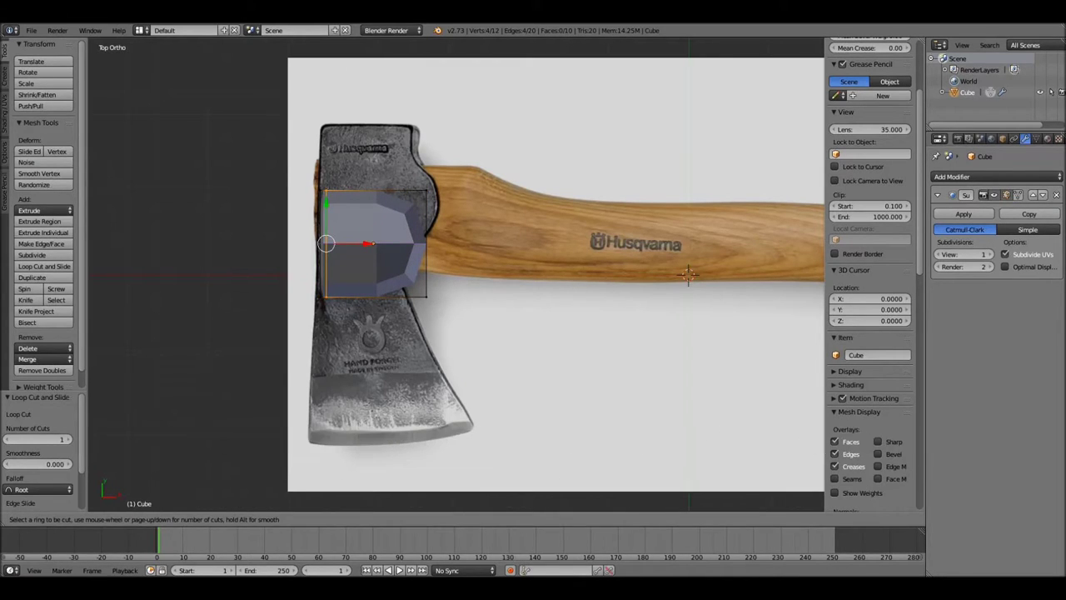
{"action": "left_click", "coordinate": [374, 242]}
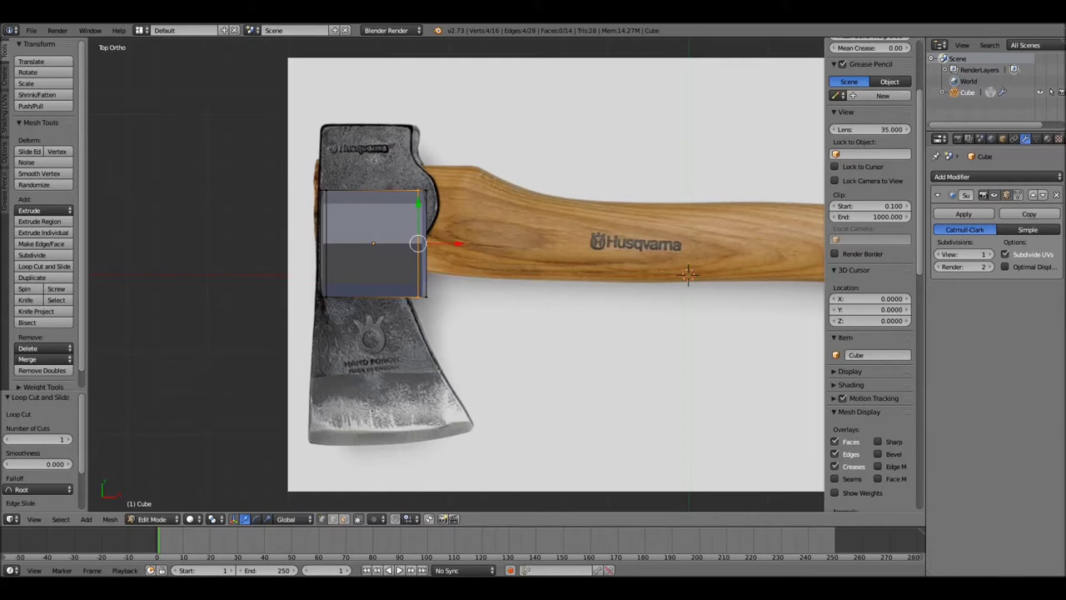
{"action": "left_click", "coordinate": [419, 242]}
{"action": "key", "text": "g"}
{"action": "key", "text": "x"}
{"action": "key", "text": "Return"}
Add a horizontal edge loop and move right-edge vertices along X to follow the head's curve
{"action": "key", "text": "ctrl+r"}
{"action": "left_click", "coordinate": [416, 241]}
{"action": "left_click", "coordinate": [416, 262]}
{"action": "right_click", "coordinate": [405, 262]}
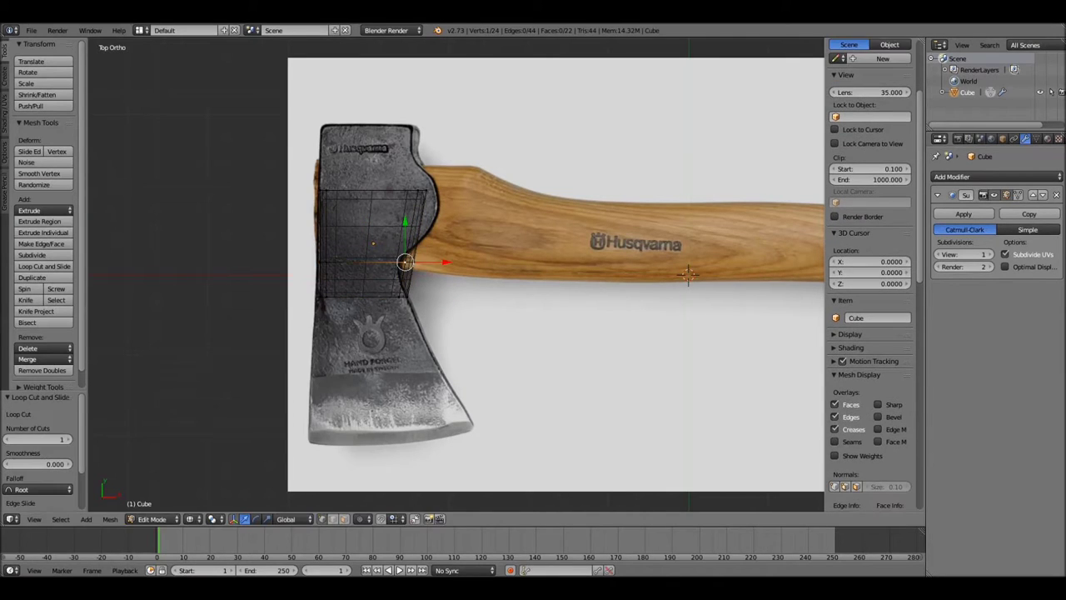
{"action": "right_click", "coordinate": [405, 262], "text": "alt"}
{"action": "scroll", "coordinate": [870, 275], "scroll_direction": "up", "scroll_amount": 2}
{"action": "key", "text": "g"}
{"action": "key", "text": "x"}
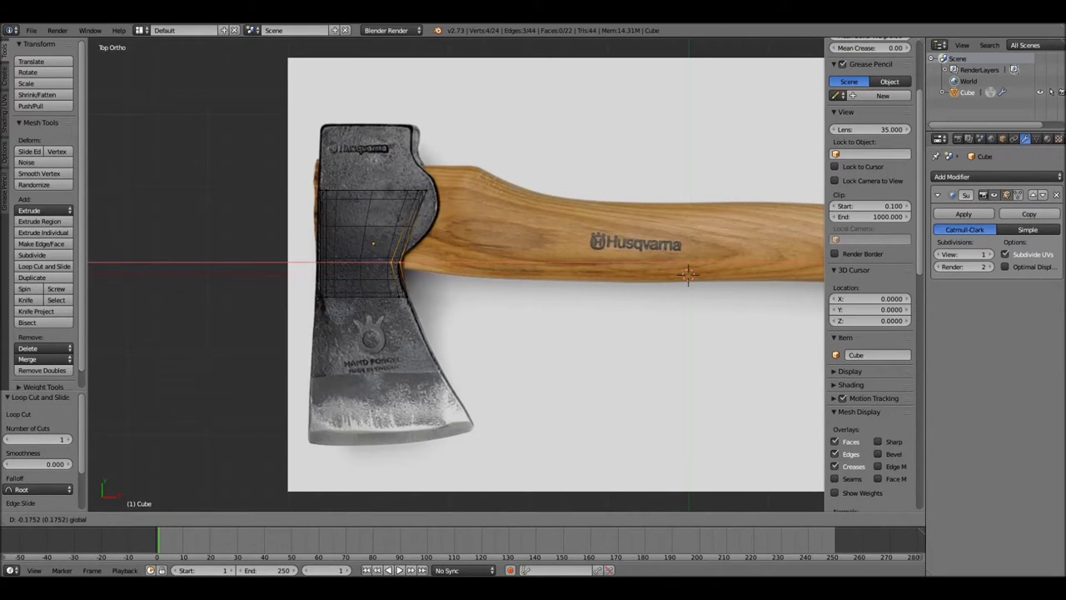
{"action": "key", "text": "Return"}
{"action": "key", "text": "g"}
{"action": "key", "text": "x"}
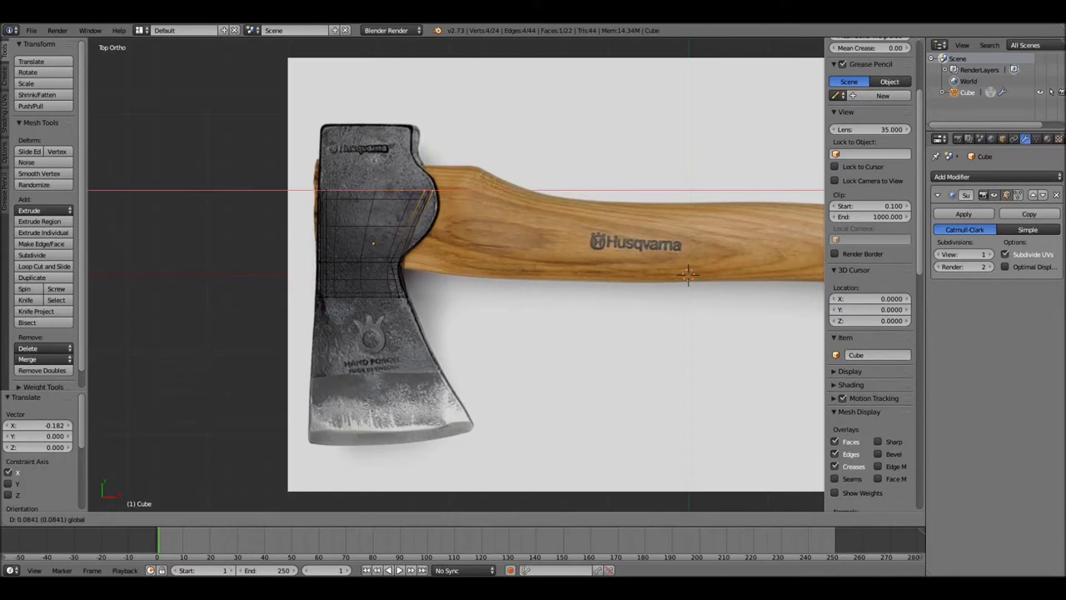
{"action": "key", "text": "Return"}
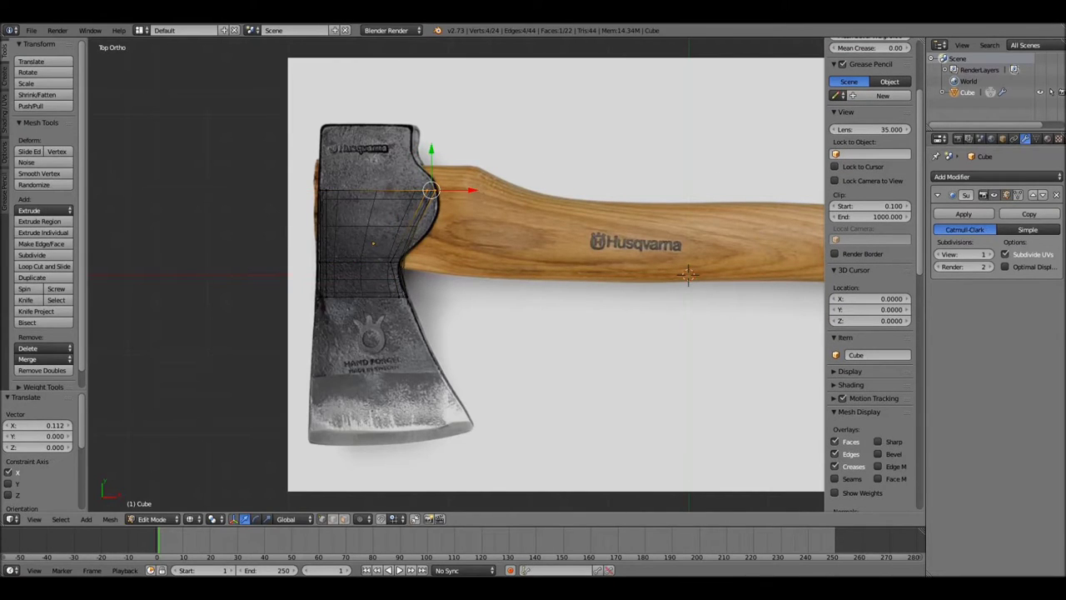
Box-select the top row of vertices and extrude them up to the head's top
{"action": "key", "text": "b"}
{"action": "left_click_drag", "start_coordinate": [317, 146], "coordinate": [437, 198]}
{"action": "key", "text": "e"}
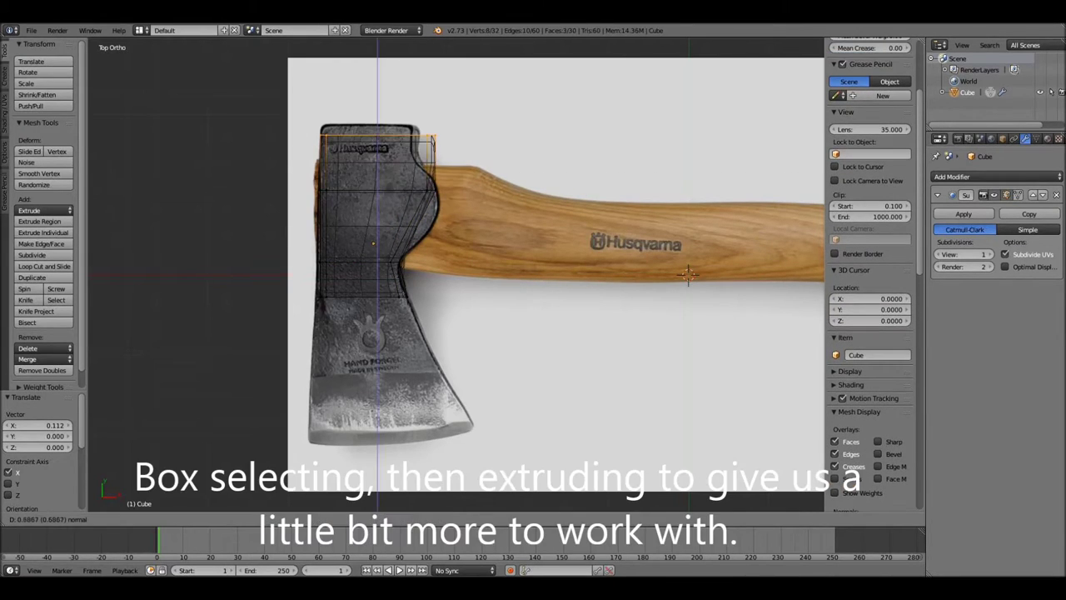
{"action": "key", "text": "Return"}
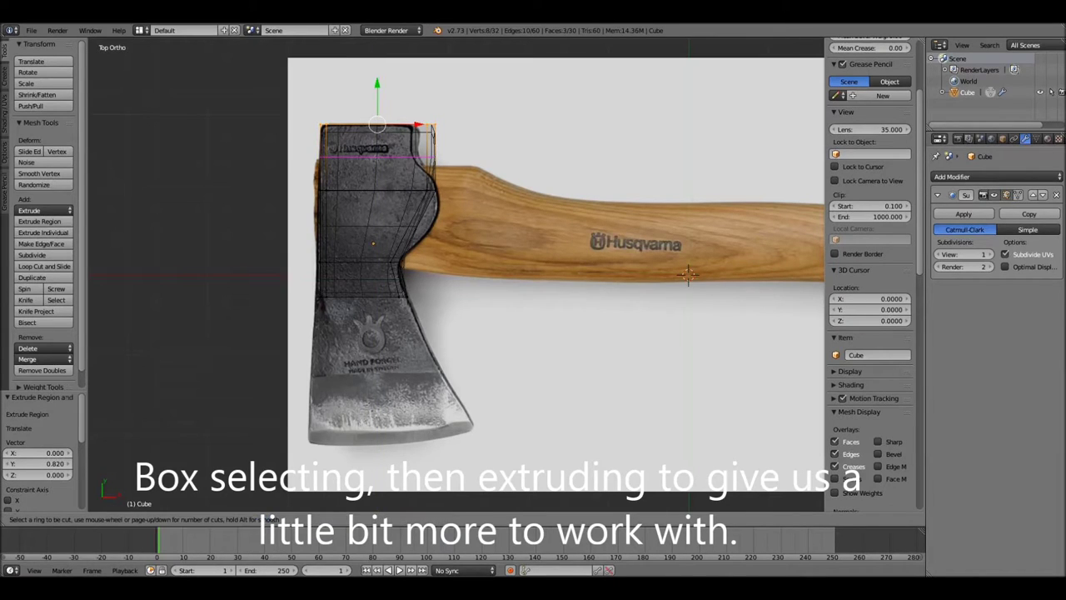
Add an edge loop near the top, nudge the top vertices left, and return to Object Mode
{"action": "key", "text": "ctrl+r"}
{"action": "left_click", "coordinate": [376, 134]}
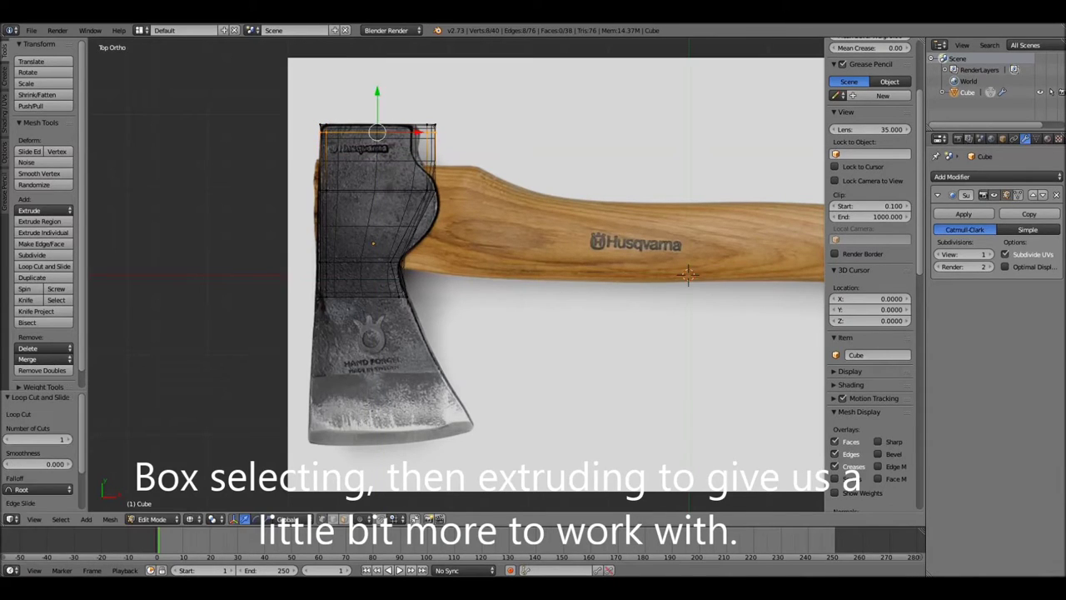
{"action": "right_click", "coordinate": [426, 127]}
{"action": "scroll", "coordinate": [850, 483], "scroll_direction": "down", "scroll_amount": 2}
{"action": "key", "text": "b"}
{"action": "left_click_drag", "start_coordinate": [405, 122], "coordinate": [426, 167]}
{"action": "scroll", "coordinate": [850, 333], "scroll_direction": "up", "scroll_amount": 2}
{"action": "key", "text": "g"}
{"action": "key", "text": "x"}
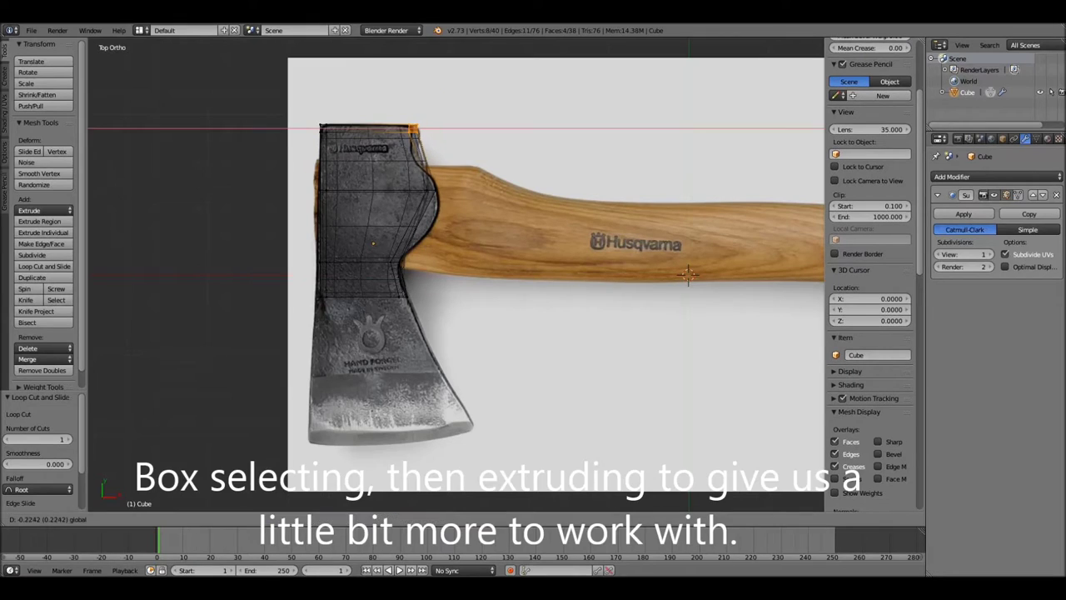
{"action": "left_click", "coordinate": [412, 137]}
{"action": "key", "text": "Tab"}
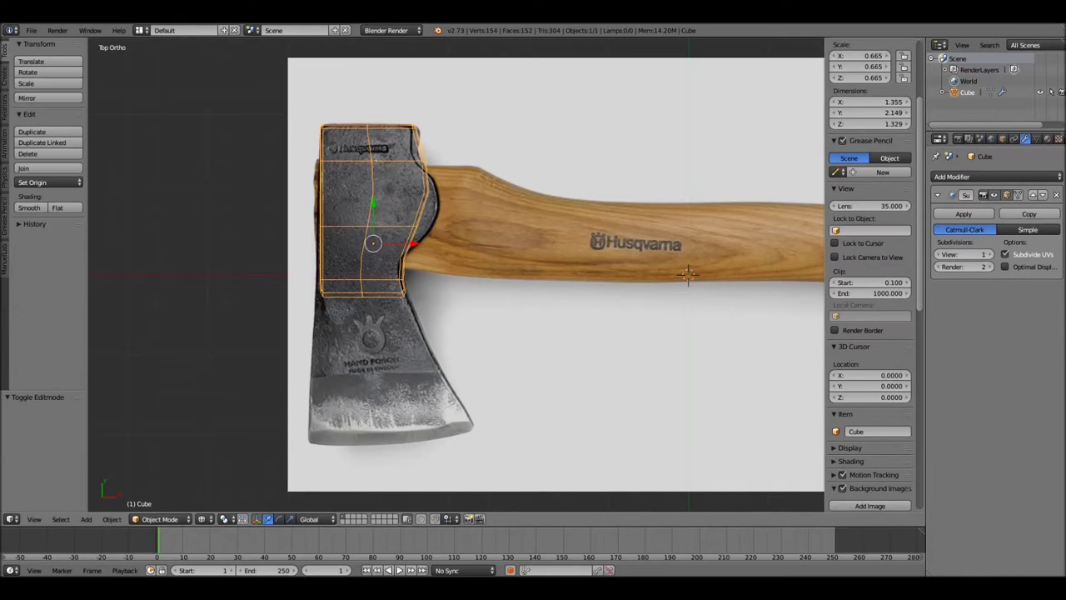
Add a loop cut to the axe head and slide it along X to the outline
{"action": "key", "text": "z"}
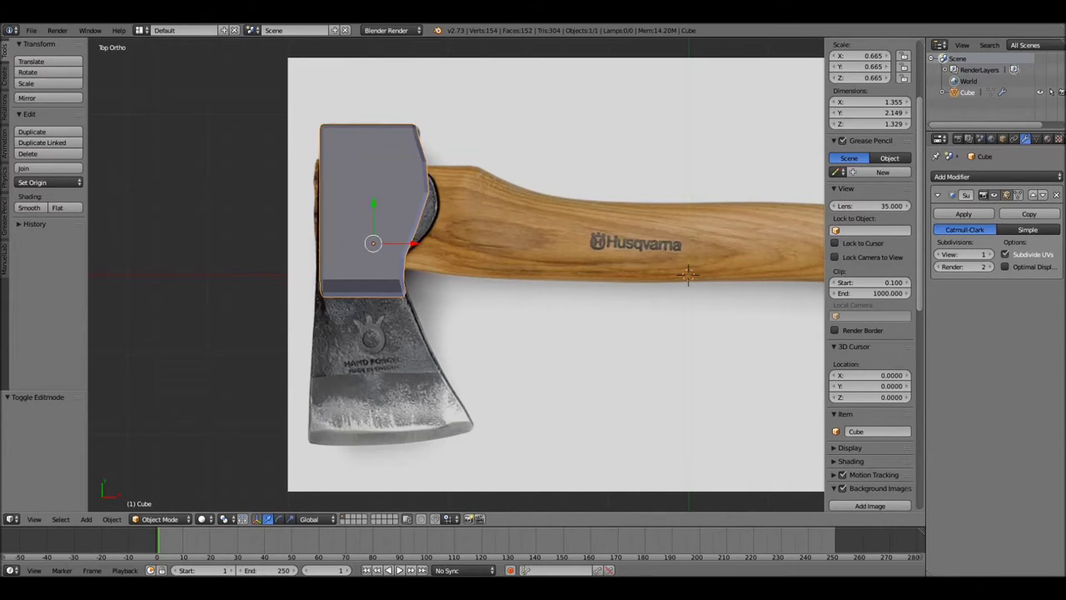
{"action": "key", "text": "Tab"}
{"action": "key", "text": "ctrl+r"}
{"action": "left_click", "coordinate": [408, 225]}
{"action": "right_click", "coordinate": [408, 225]}
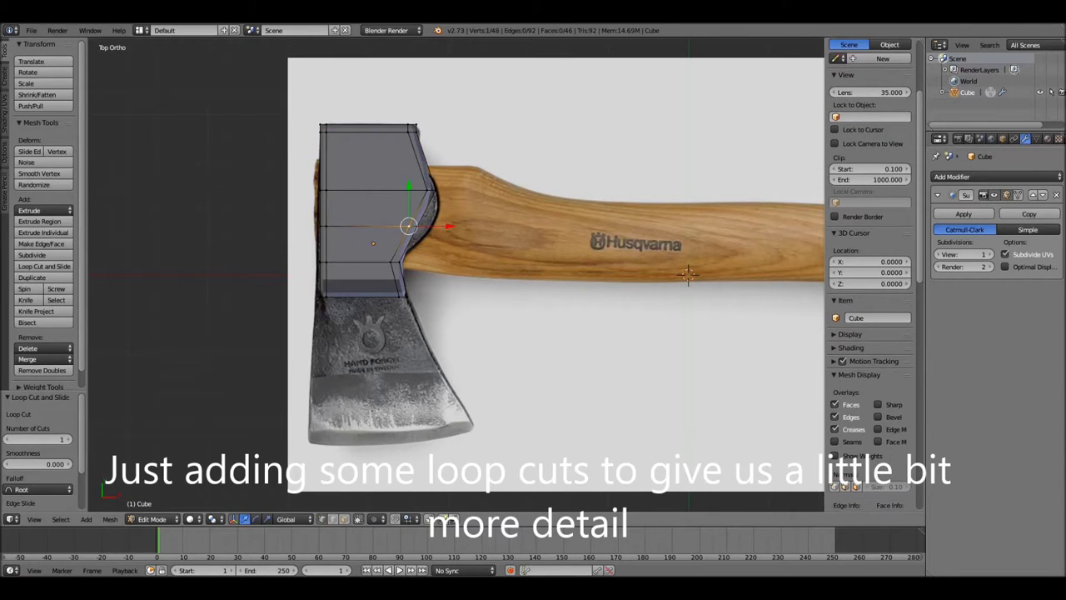
{"action": "key", "text": "z"}
{"action": "key", "text": "g"}
{"action": "key", "text": "x"}
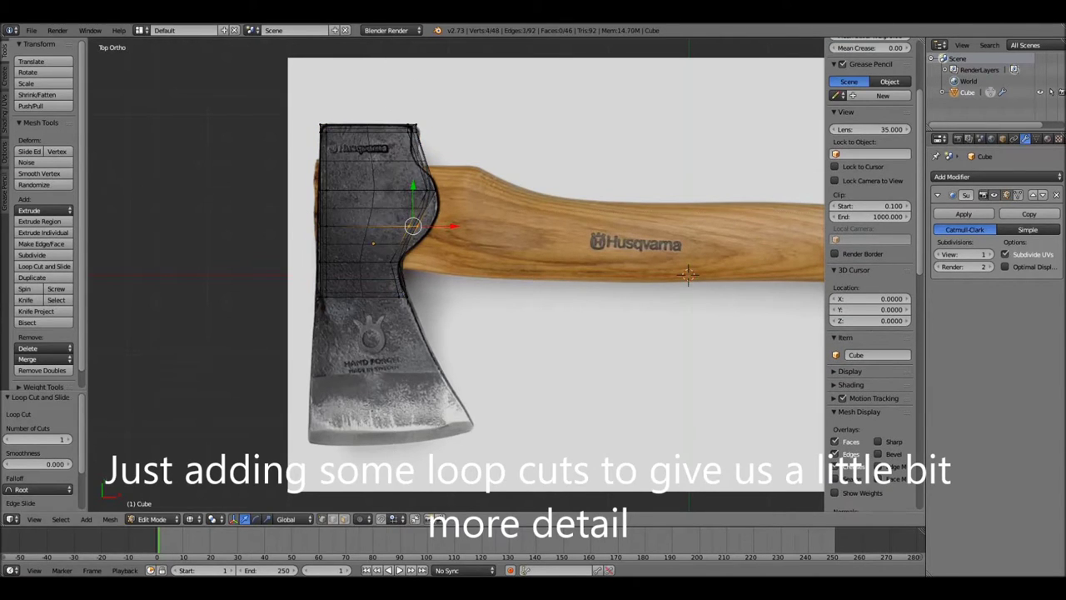
{"action": "key", "text": "Return"}
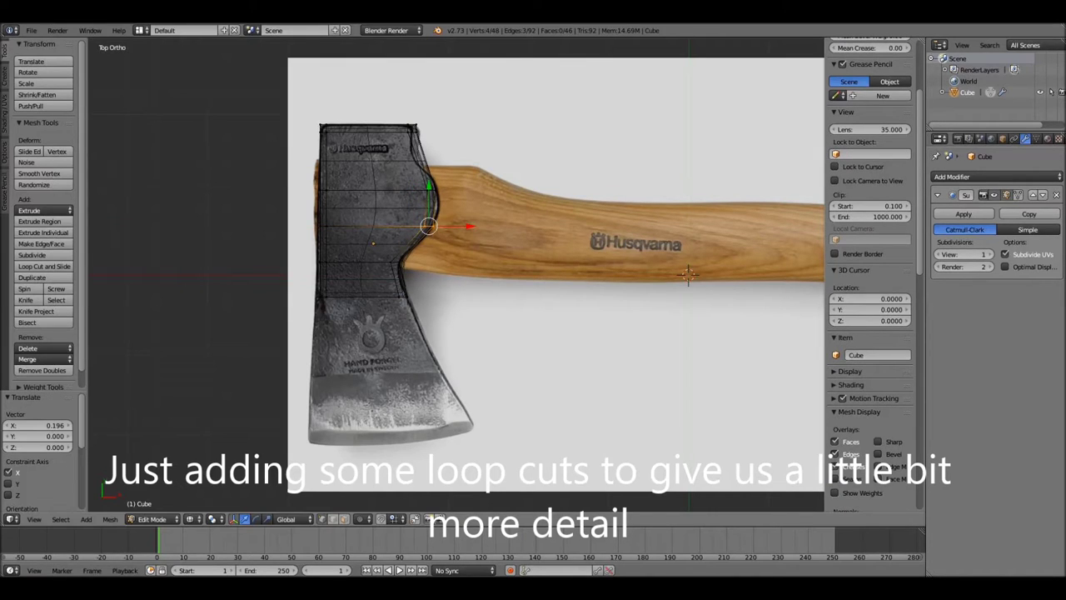
Cut a loop near the head's top and move the top vertices along X to match the reference
{"action": "key", "text": "ctrl+r"}
{"action": "left_click", "coordinate": [366, 155]}
{"action": "right_click", "coordinate": [367, 155]}
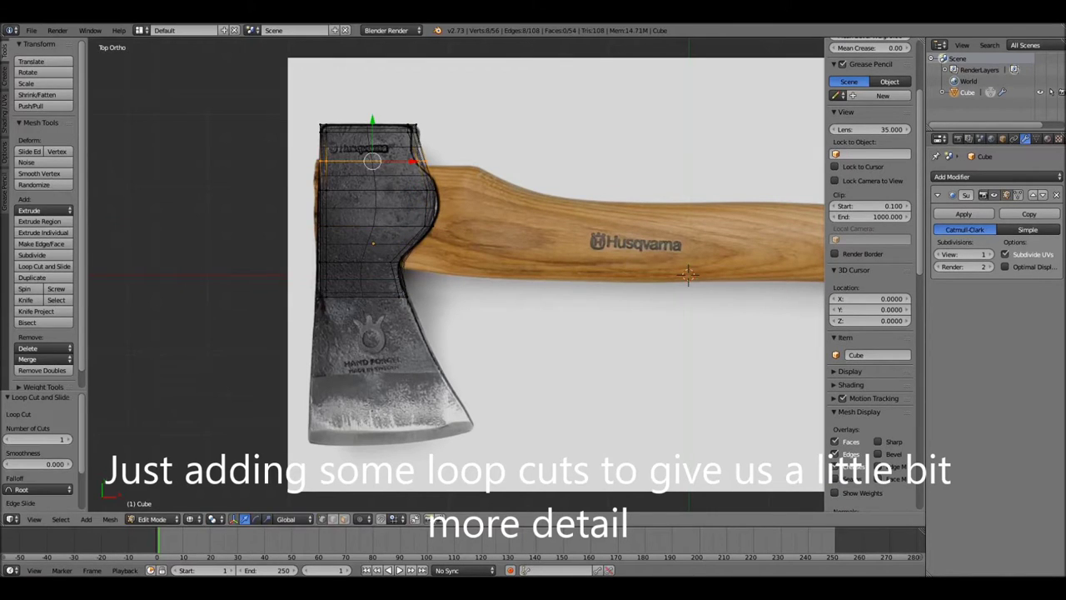
{"action": "right_click", "coordinate": [395, 151], "text": "alt"}
{"action": "key", "text": "g"}
{"action": "key", "text": "x"}
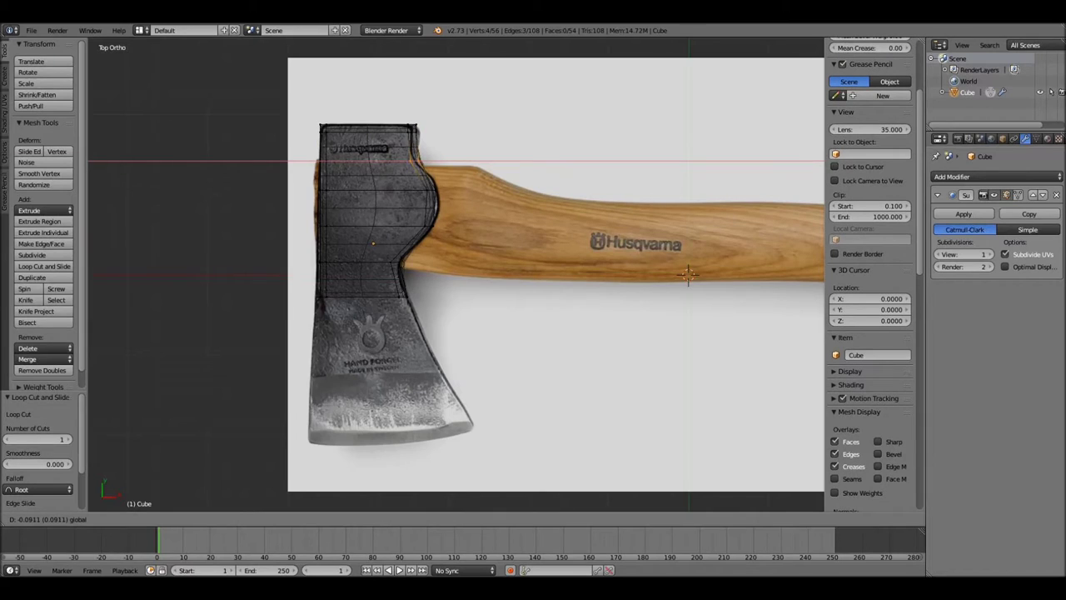
{"action": "key", "text": "Return"}
Select the head's bottom edge loop and extrude it down to the blade's bottom edge
{"action": "right_click", "coordinate": [326, 297]}
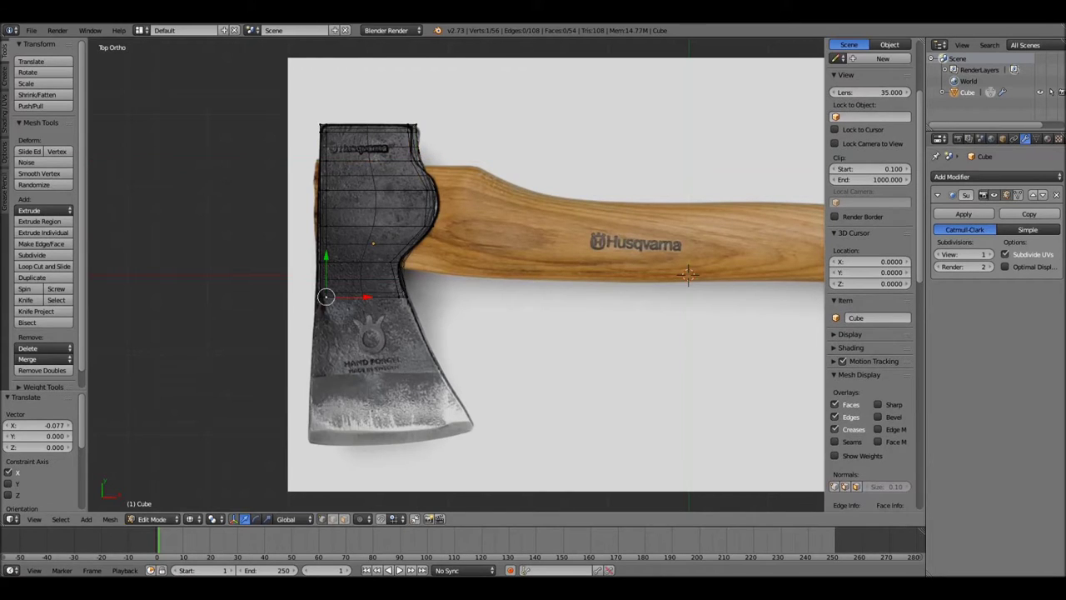
{"action": "right_click", "coordinate": [320, 297], "text": "alt"}
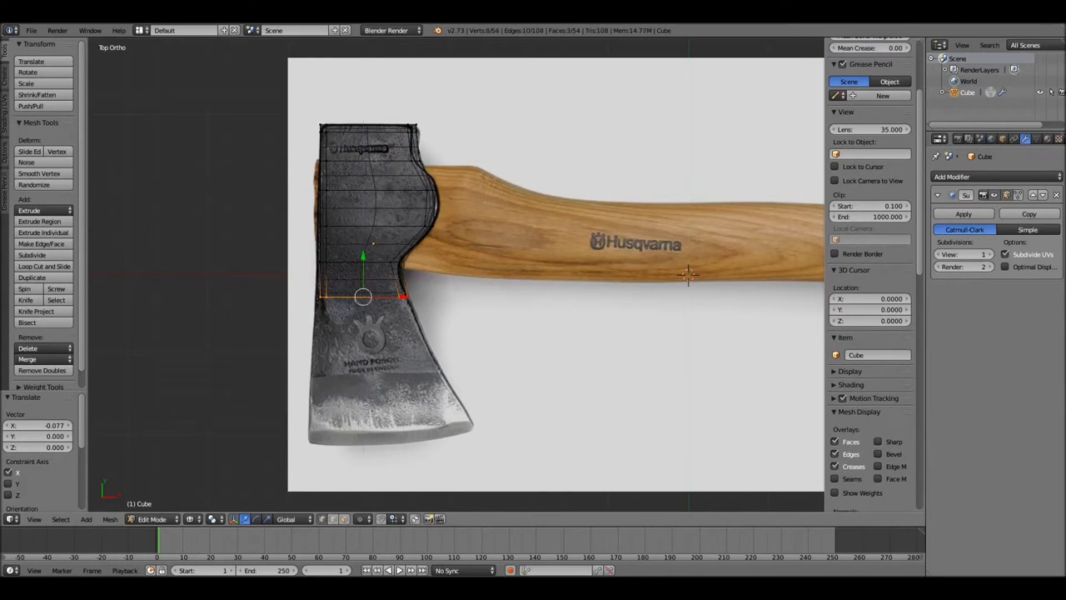
{"action": "key", "text": "e"}
{"action": "key", "text": "Return"}
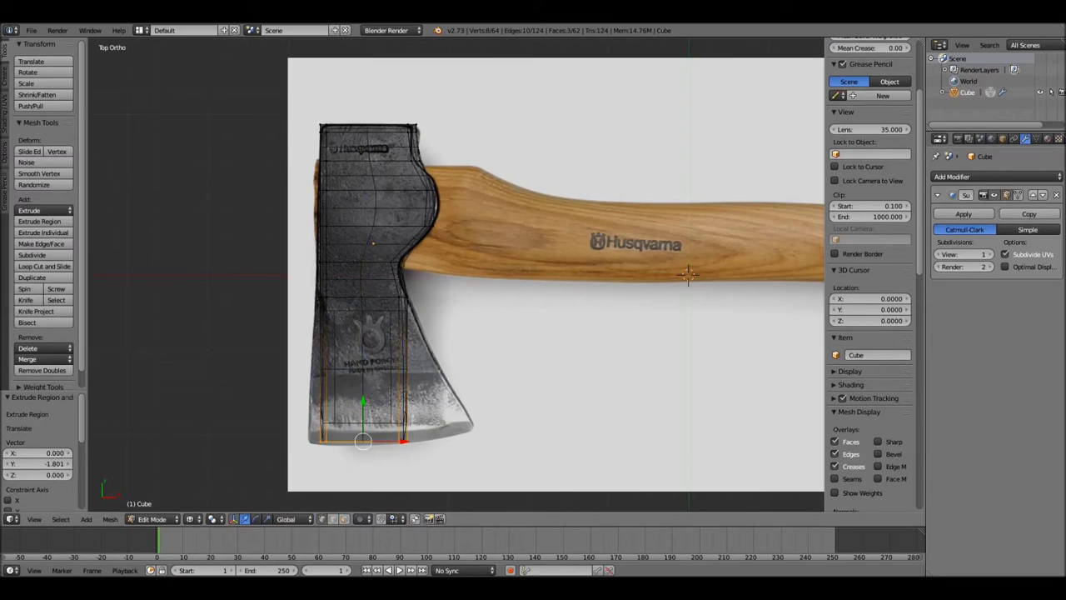
Move the blade's bottom-left and bottom-right vertices along X to widen the blade
{"action": "right_click", "coordinate": [319, 440]}
{"action": "left_click_drag", "start_coordinate": [290, 416], "coordinate": [376, 471]}
{"action": "key", "text": "g"}
{"action": "key", "text": "x"}
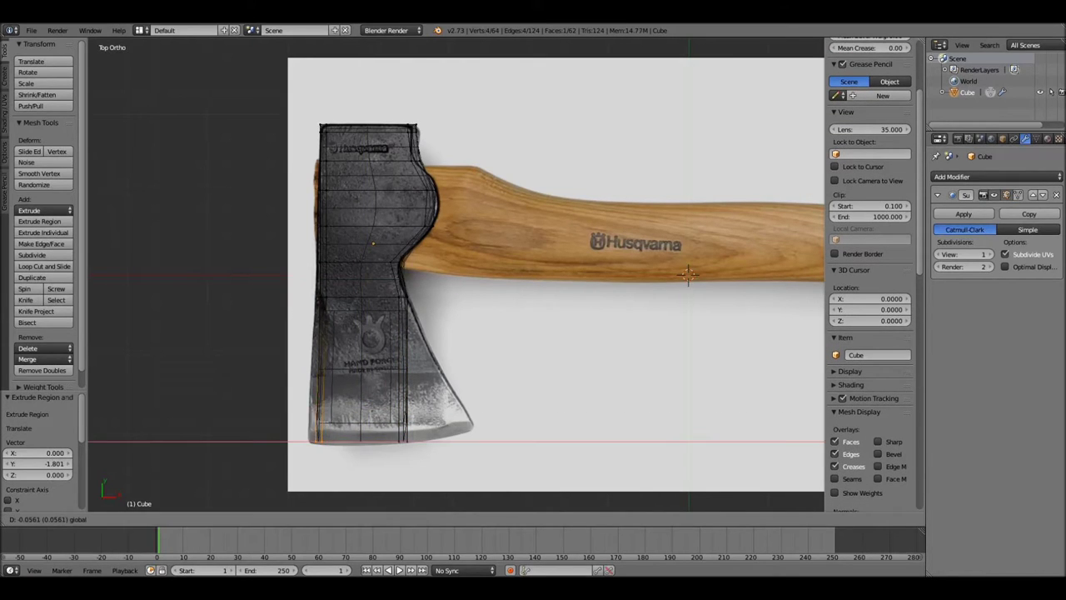
{"action": "key", "text": "Return"}
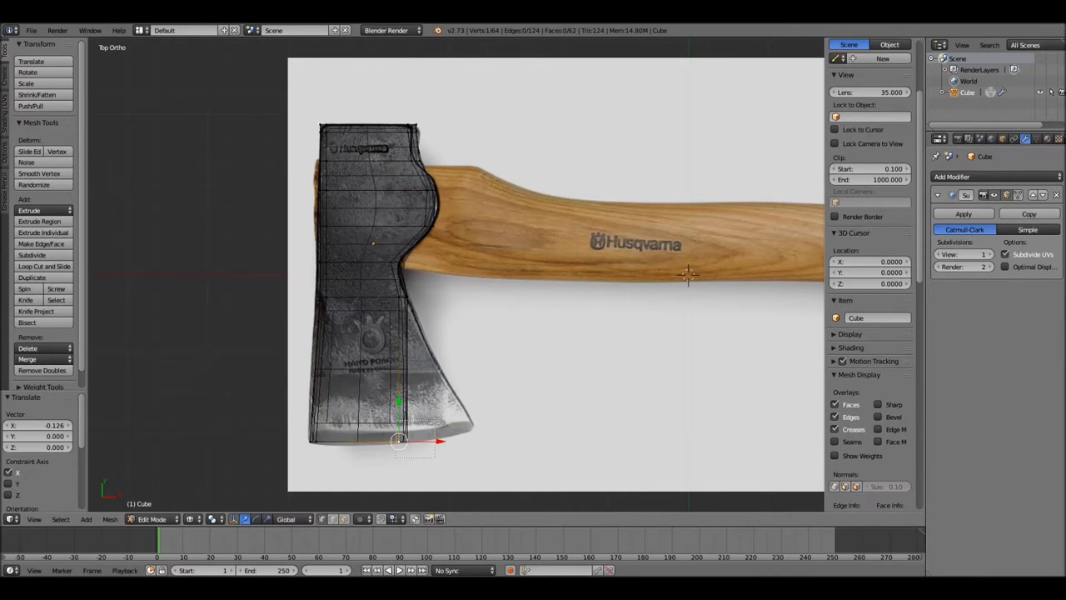
{"action": "left_click_drag", "start_coordinate": [379, 282], "coordinate": [492, 450]}
{"action": "key", "text": "g"}
{"action": "key", "text": "x"}
{"action": "key", "text": "Return"}
Move the blade corner to match the reference and return to Object Mode with solid shading
{"action": "key", "text": "g"}
{"action": "key", "text": "Return"}
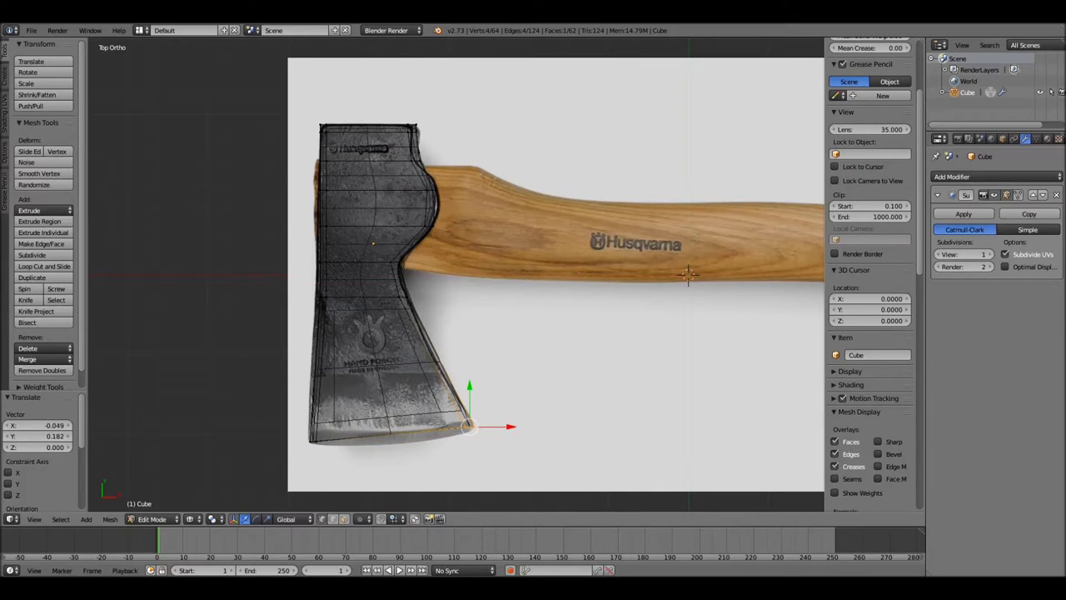
{"action": "key", "text": "Tab"}
{"action": "key", "text": "z"}
{"action": "mouse_move", "coordinate": [550, 275]}
{"action": "middle_mouse_down"}
{"action": "mouse_move", "coordinate": [583, 208]}
{"action": "mouse_move", "coordinate": [599, 275]}
{"action": "mouse_move", "coordinate": [563, 250]}
{"action": "middle_mouse_up"}
Select the whole axe-head mesh and scale it along Z to 0.749
{"action": "key", "text": "Tab"}
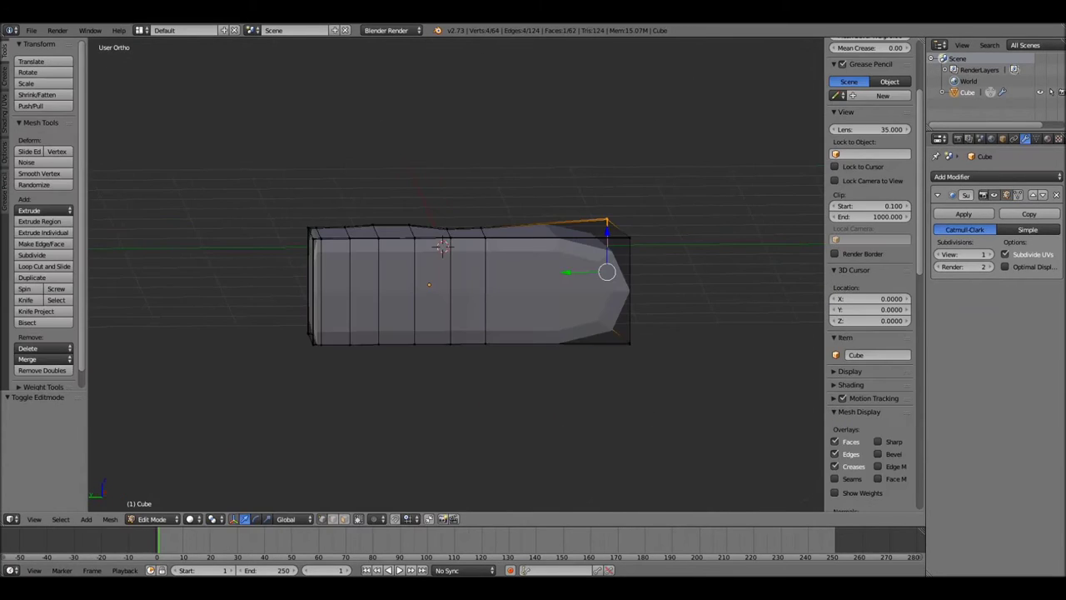
{"action": "key", "text": "a"}
{"action": "key", "text": "s"}
{"action": "key", "text": "z"}
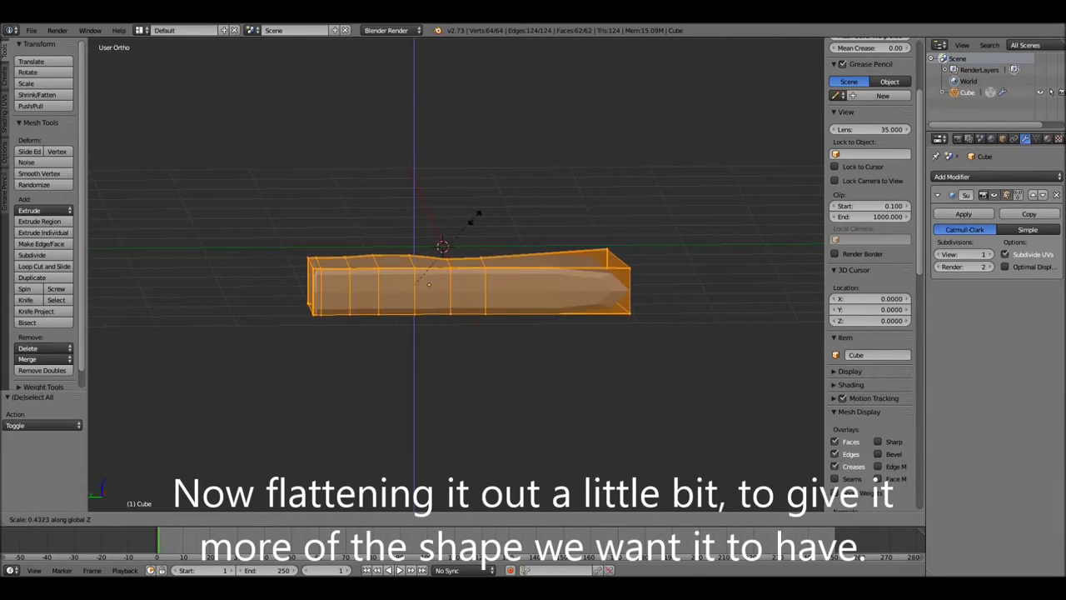
{"action": "left_click", "coordinate": [495, 202]}
{"action": "key", "text": "Tab"}
{"action": "mouse_move", "coordinate": [667, 275]}
{"action": "middle_mouse_down"}
{"action": "mouse_move", "coordinate": [683, 262]}
{"action": "mouse_move", "coordinate": [666, 275]}
{"action": "mouse_move", "coordinate": [683, 283]}
{"action": "mouse_move", "coordinate": [658, 250]}
{"action": "mouse_move", "coordinate": [683, 308]}
{"action": "mouse_move", "coordinate": [670, 274]}
{"action": "middle_mouse_up"}
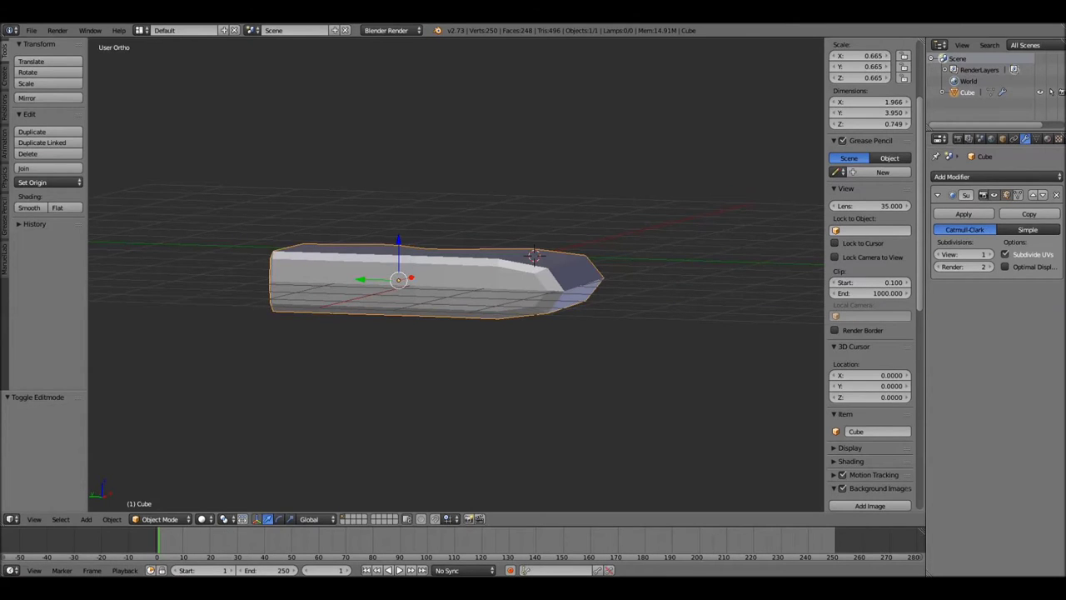
Replace the old Subsurf with a Ctrl+1 Subdivision Surface and apply it, giving a 250-vertex mesh
{"action": "left_click", "coordinate": [1056, 194]}
{"action": "middle_click_drag", "start_coordinate": [583, 333], "coordinate": [629, 302]}
{"action": "key", "text": "ctrl+1"}
{"action": "middle_click_drag", "start_coordinate": [500, 334], "coordinate": [558, 308]}
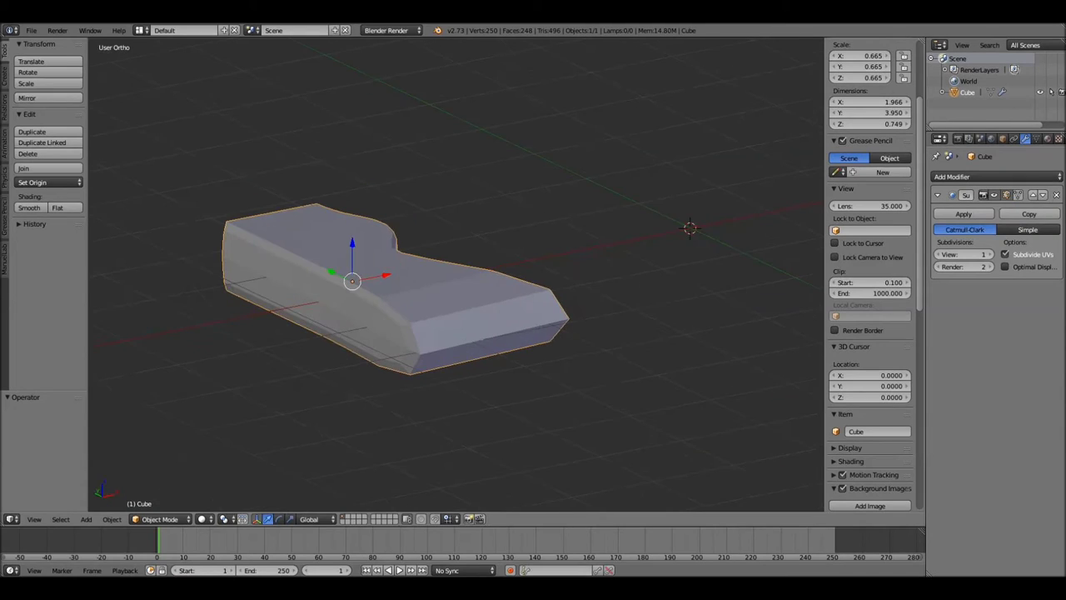
{"action": "left_click", "coordinate": [964, 213]}
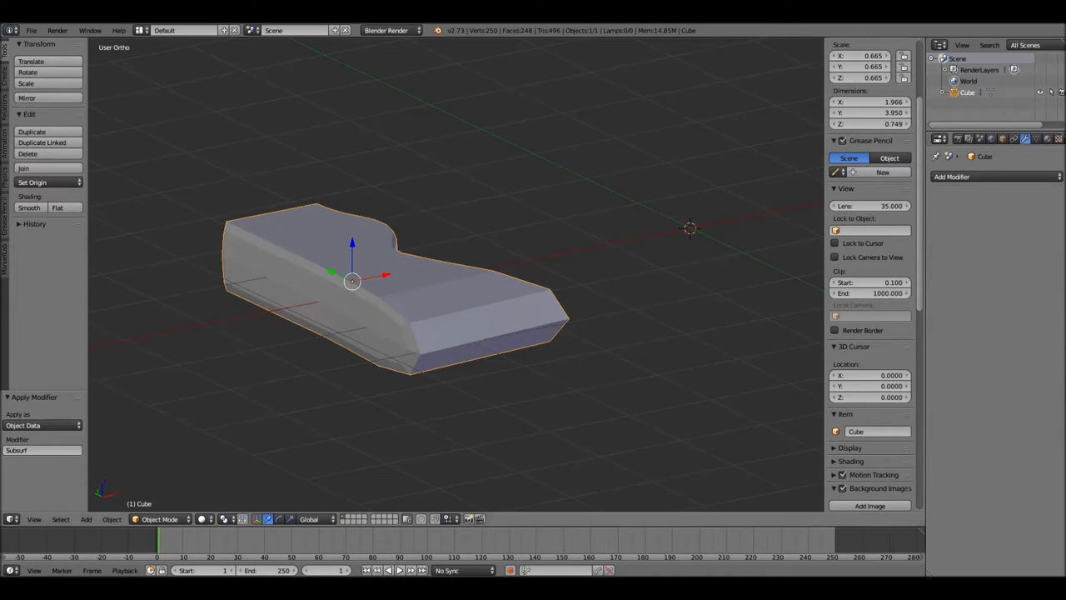
{"action": "key", "text": "Tab"}
{"action": "mouse_move", "coordinate": [499, 375]}
{"action": "middle_mouse_down"}
{"action": "mouse_move", "coordinate": [516, 367]}
{"action": "mouse_move", "coordinate": [479, 367]}
{"action": "middle_mouse_up"}
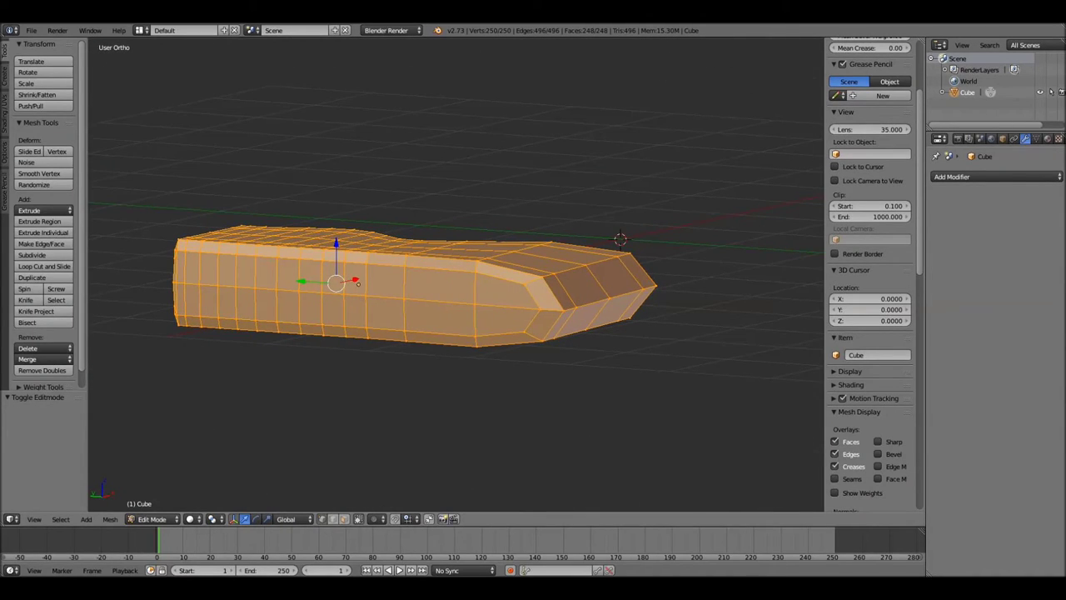
Check the mesh from the top view, then flatten the loop where the blade starts along Z
{"action": "key", "text": "a"}
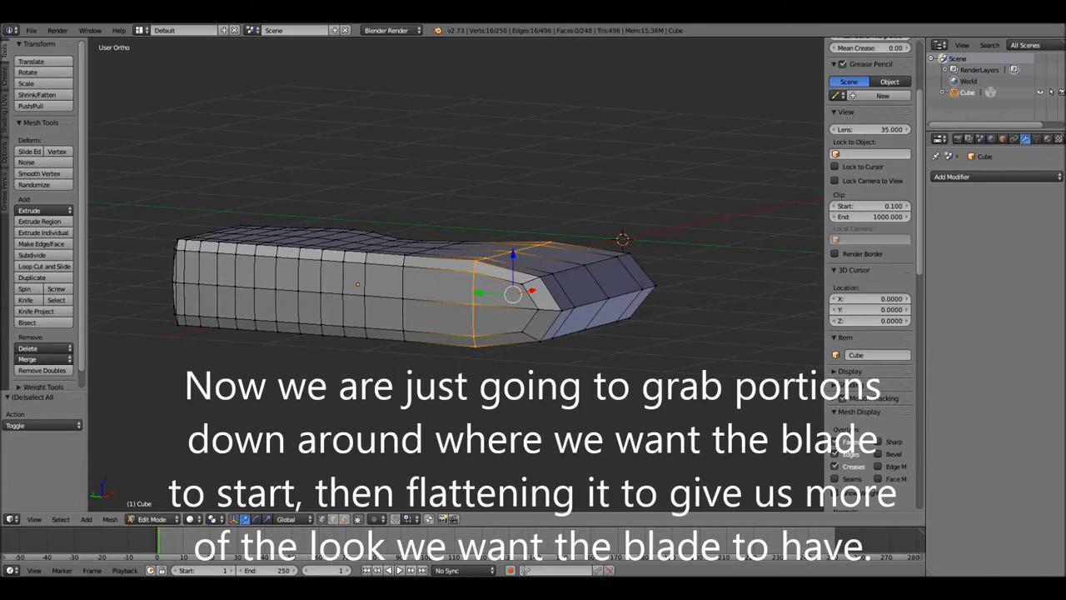
{"action": "left_click", "coordinate": [34, 519]}
{"action": "left_click", "coordinate": [58, 468]}
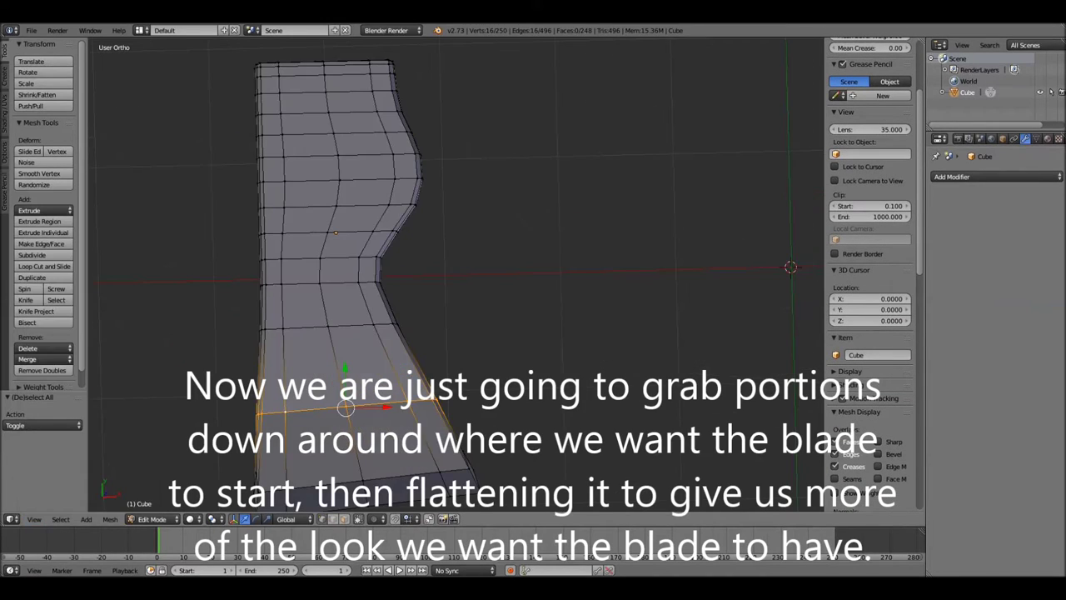
{"action": "key", "text": "KP_7"}
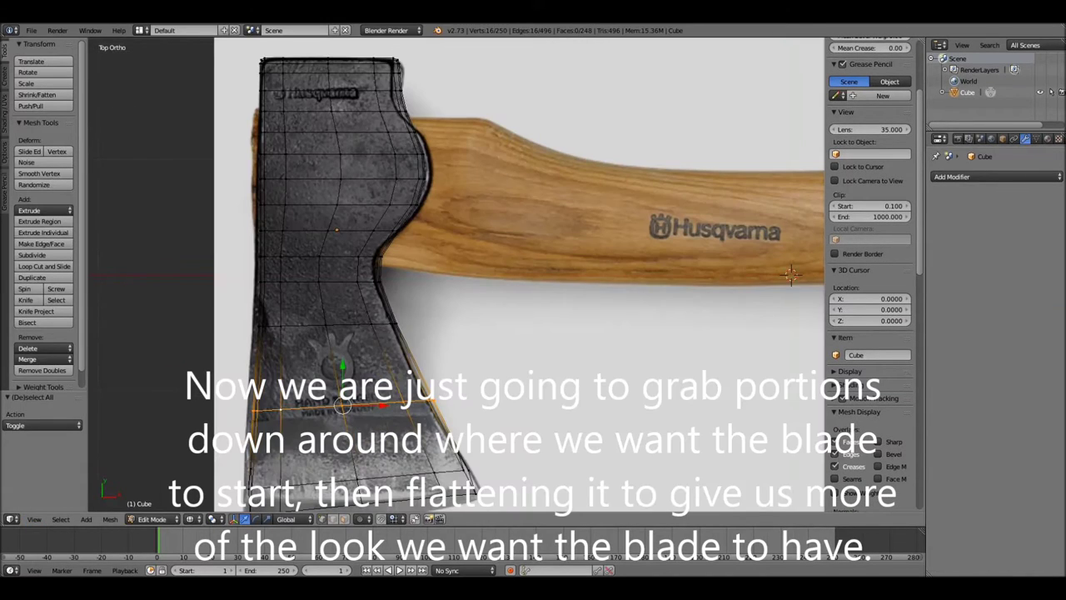
{"action": "scroll", "coordinate": [792, 275], "scroll_direction": "down", "scroll_amount": 2}
{"action": "mouse_move", "coordinate": [792, 275]}
{"action": "middle_mouse_down"}
{"action": "mouse_move", "coordinate": [633, 242]}
{"action": "mouse_move", "coordinate": [579, 219]}
{"action": "middle_mouse_up"}
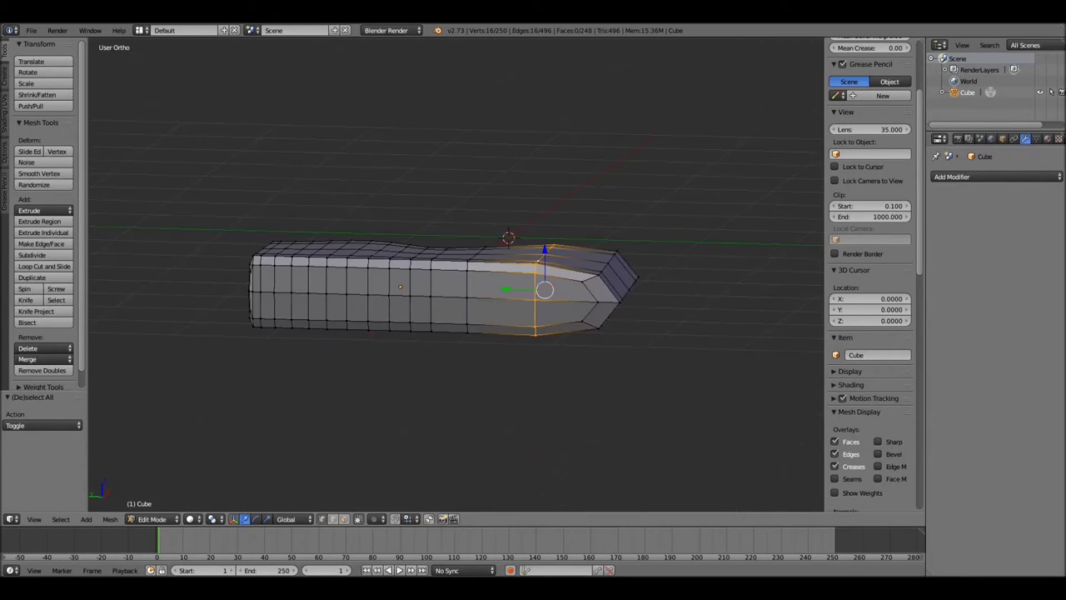
{"action": "key", "text": "s"}
{"action": "key", "text": "z"}
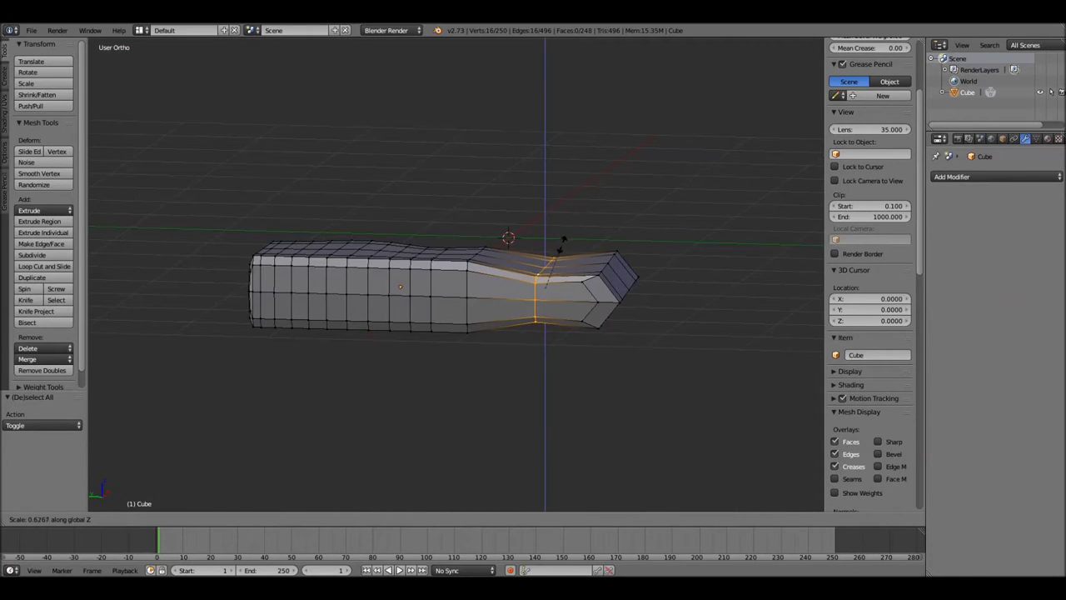
{"action": "left_click", "coordinate": [561, 244]}
Flatten the blade-end loops along Z to 0.198 to taper the cutting edge
{"action": "right_click", "coordinate": [603, 265], "text": "alt"}
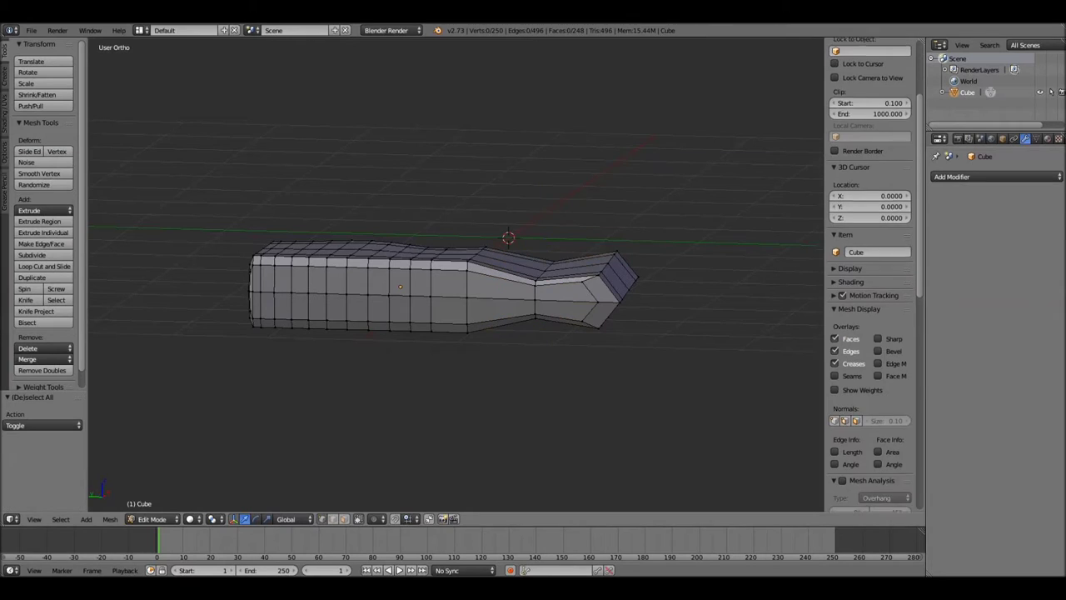
{"action": "key", "text": "s"}
{"action": "key", "text": "z"}
{"action": "key", "text": "Escape"}
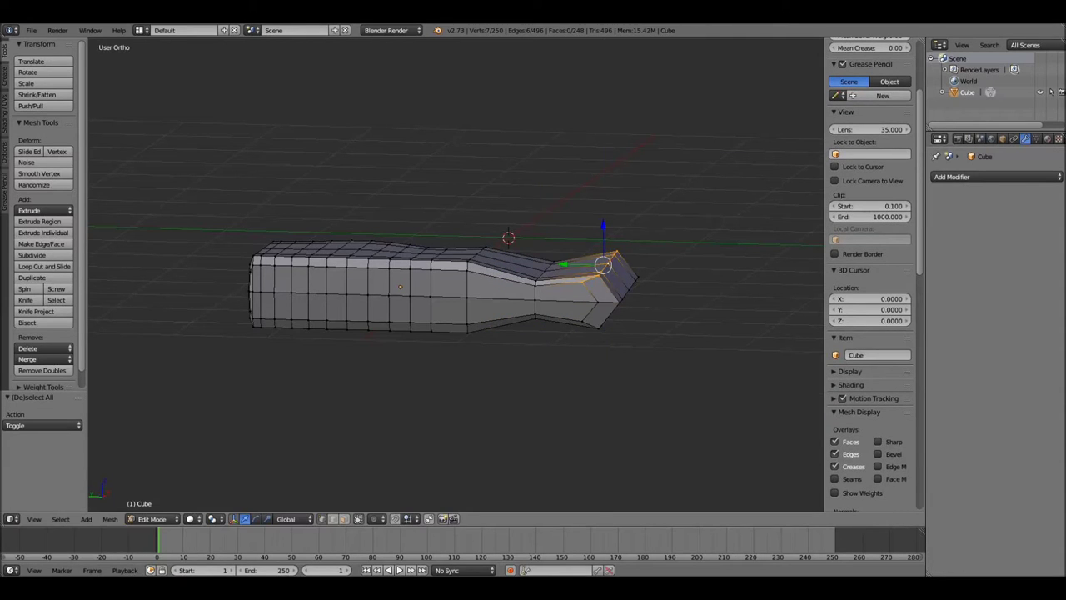
{"action": "middle_click_drag", "start_coordinate": [500, 375], "coordinate": [533, 350]}
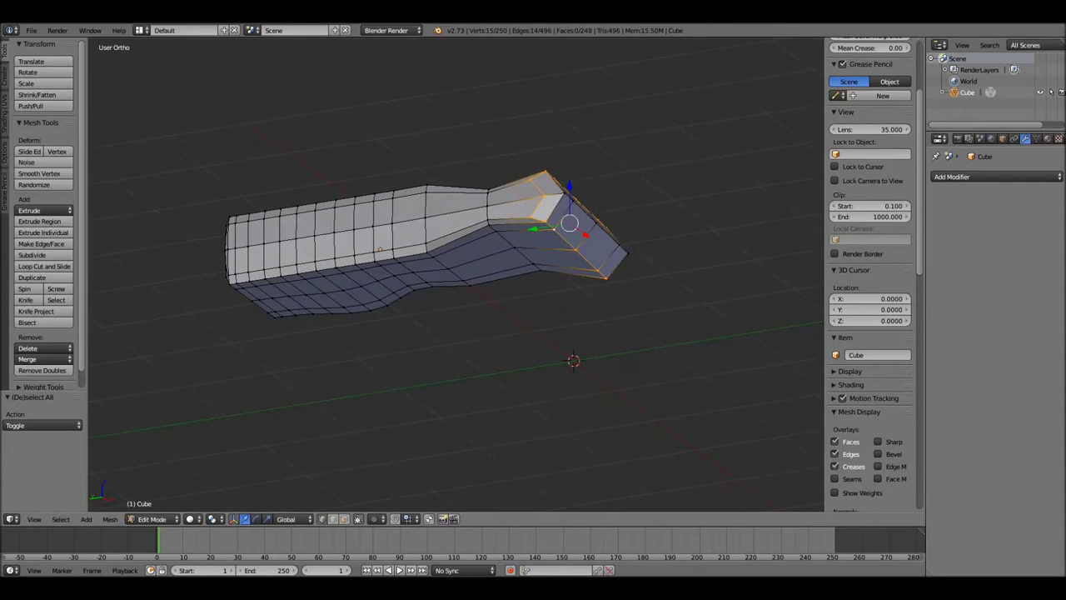
{"action": "key", "text": "s"}
{"action": "key", "text": "z"}
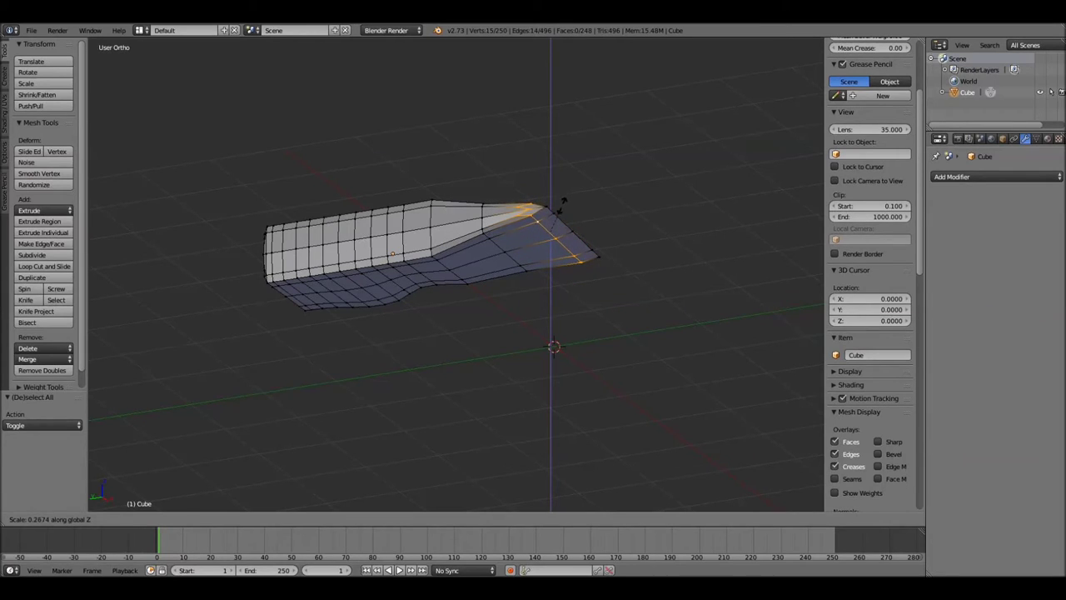
{"action": "left_click", "coordinate": [560, 207]}
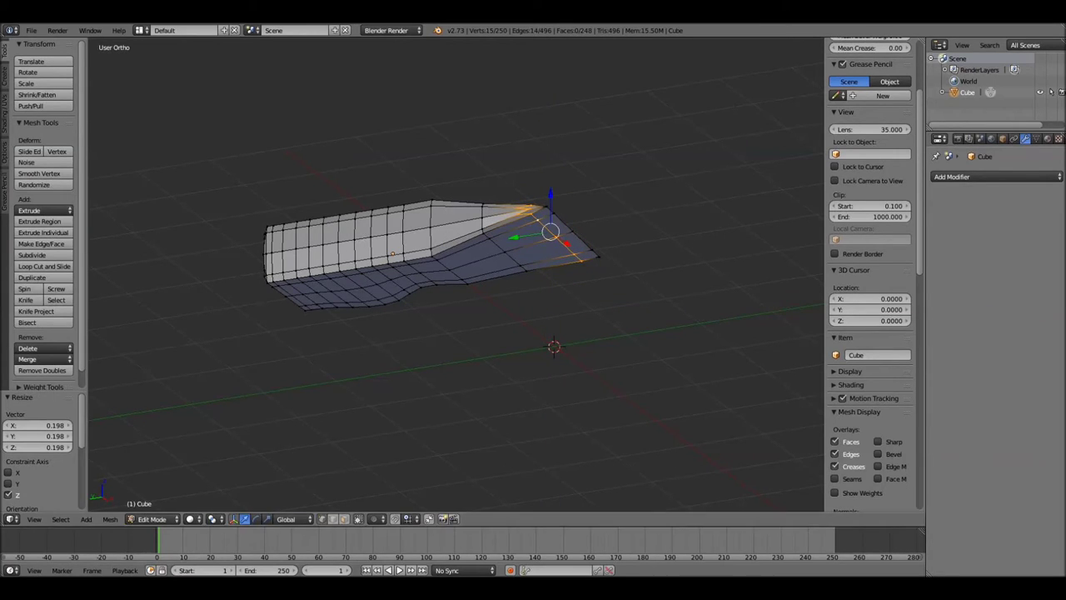
{"action": "left_click", "coordinate": [35, 519]}
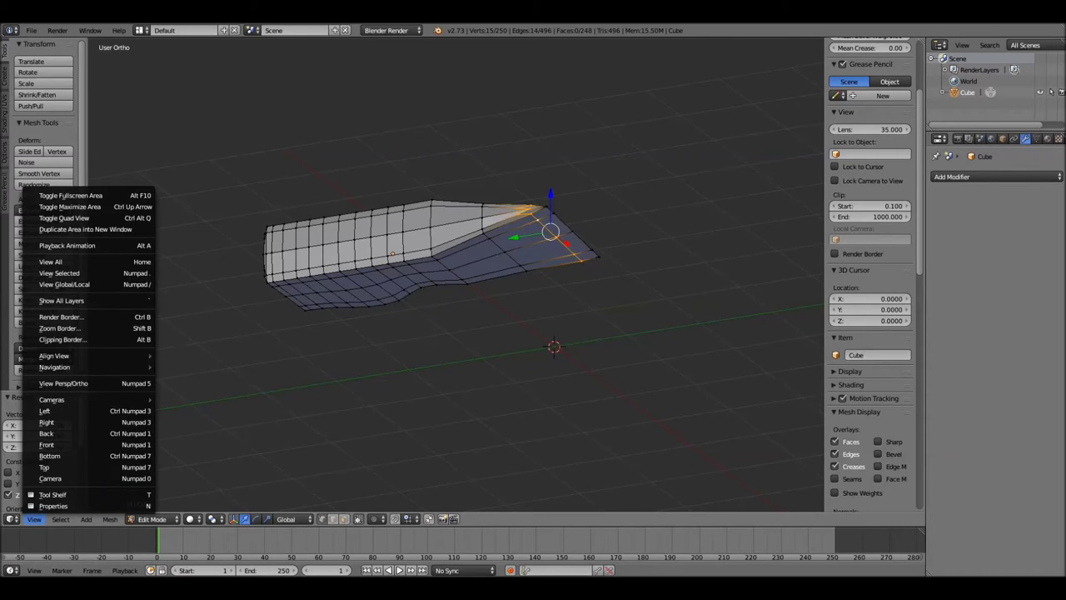
From the right side in wireframe, squash the blade tip vertically along Z
{"action": "left_click", "coordinate": [47, 422]}
{"action": "scroll", "coordinate": [456, 275], "scroll_direction": "up", "scroll_amount": 3, "text": "ctrl"}
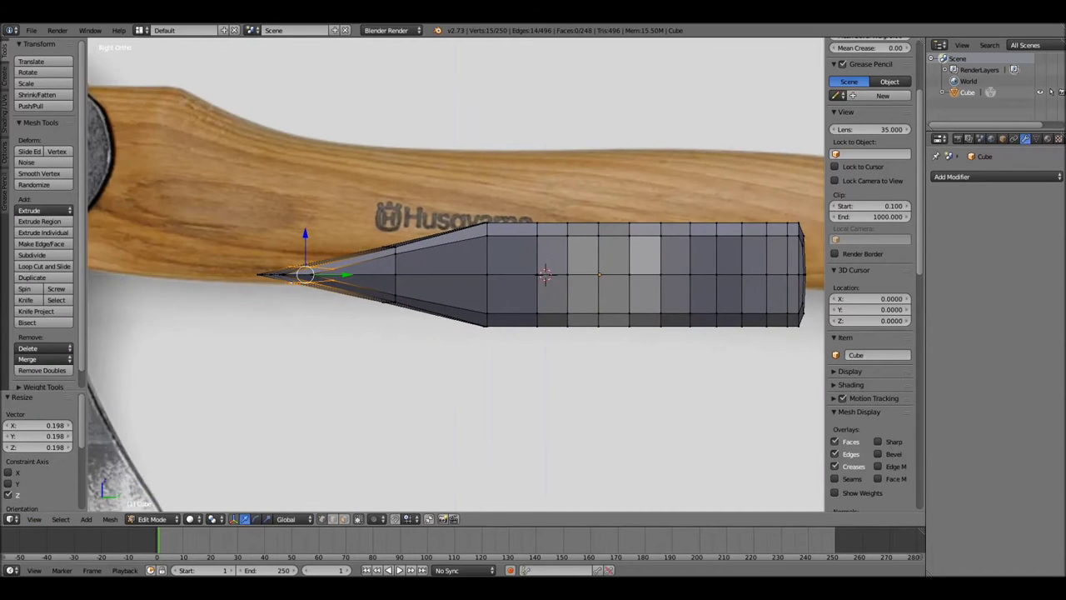
{"action": "scroll", "coordinate": [456, 274], "scroll_direction": "up", "scroll_amount": 3}
{"action": "key", "text": "z"}
{"action": "key", "text": "s"}
{"action": "key", "text": "z"}
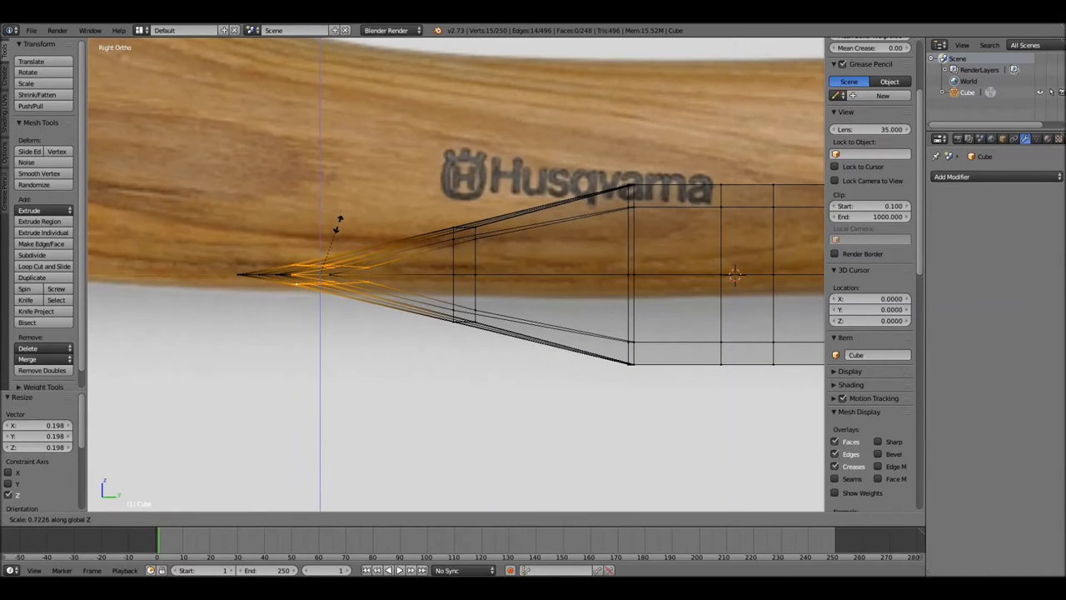
{"action": "left_click", "coordinate": [345, 208]}
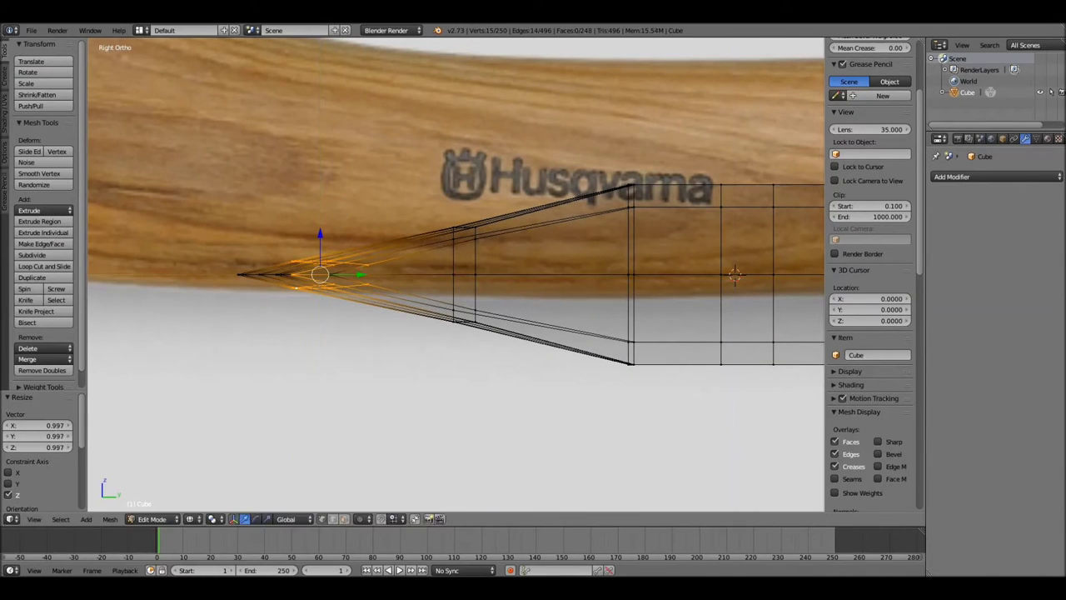
Squash a mid-head vertical edge loop along Z and inspect the head in solid view
{"action": "key", "text": "a"}
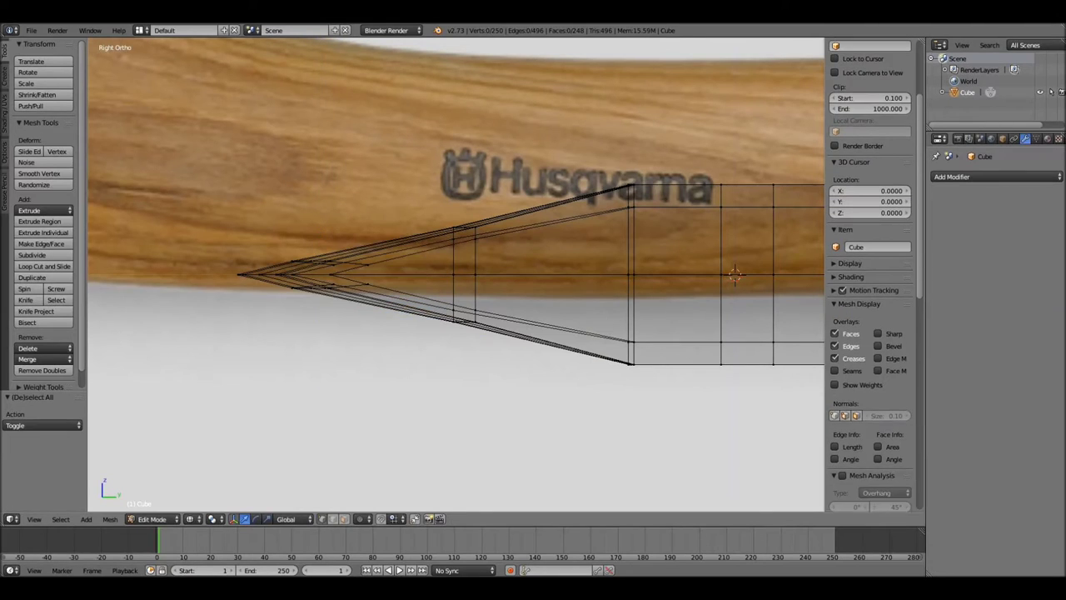
{"action": "right_click", "coordinate": [475, 250], "text": "alt"}
{"action": "key", "text": "s"}
{"action": "key", "text": "z"}
{"action": "left_click", "coordinate": [482, 261]}
{"action": "key", "text": "Tab"}
{"action": "key", "text": "z"}
{"action": "mouse_move", "coordinate": [482, 261]}
{"action": "middle_mouse_down"}
{"action": "mouse_move", "coordinate": [633, 440]}
{"action": "mouse_move", "coordinate": [608, 301]}
{"action": "middle_mouse_up"}
Thin the vertical edge loop near the back of the head along Z
{"action": "key", "text": "Tab"}
{"action": "right_click", "coordinate": [540, 258], "text": "alt"}
{"action": "key", "text": "s"}
{"action": "key", "text": "z"}
{"action": "left_click", "coordinate": [543, 244]}
{"action": "key", "text": "Tab"}
{"action": "mouse_move", "coordinate": [543, 243]}
{"action": "middle_mouse_down"}
{"action": "mouse_move", "coordinate": [250, 400]}
{"action": "mouse_move", "coordinate": [433, 392]}
{"action": "mouse_move", "coordinate": [533, 358]}
{"action": "mouse_move", "coordinate": [500, 374]}
{"action": "mouse_move", "coordinate": [466, 358]}
{"action": "mouse_move", "coordinate": [433, 317]}
{"action": "mouse_move", "coordinate": [475, 358]}
{"action": "middle_mouse_up"}
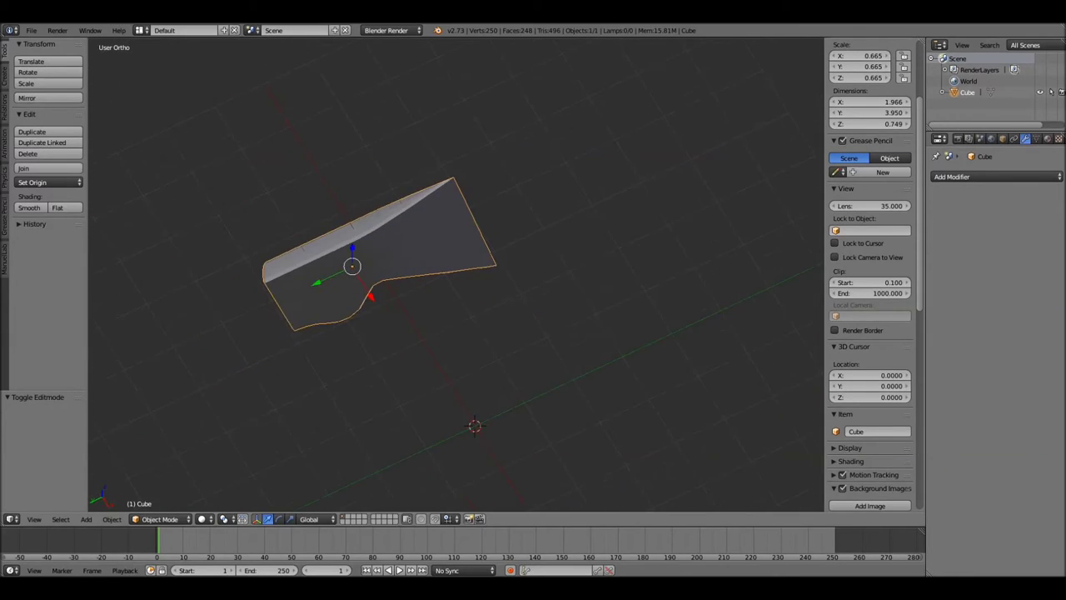
Merge duplicate vertices across the whole head mesh with Remove Doubles
{"action": "key", "text": "Tab"}
{"action": "key", "text": "a"}
{"action": "key", "text": "w"}
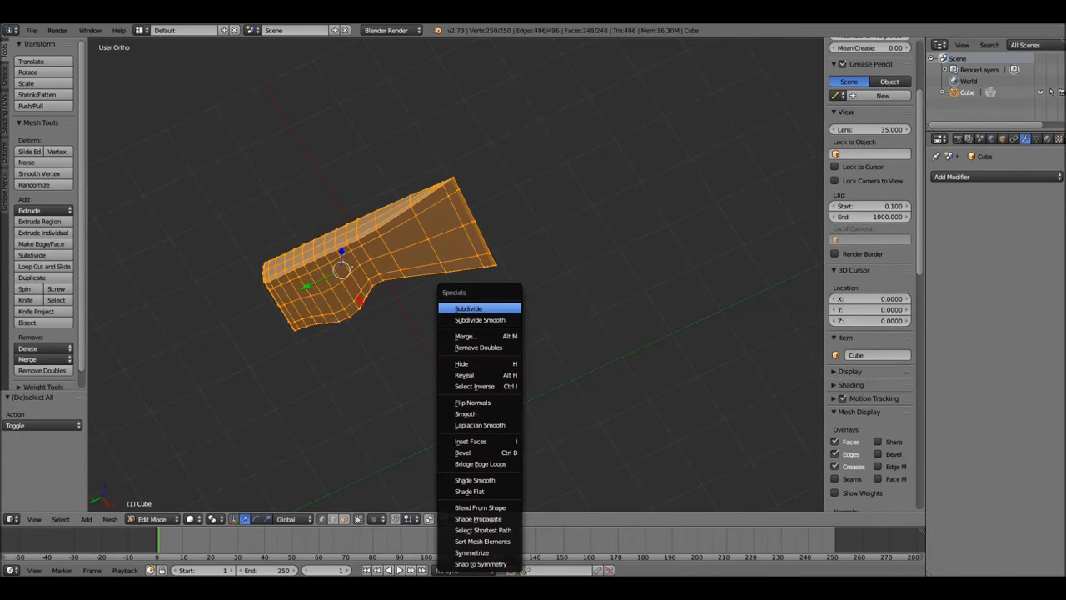
{"action": "left_click", "coordinate": [478, 347]}
{"action": "key", "text": "Tab"}
{"action": "middle_click_drag", "start_coordinate": [478, 347], "coordinate": [520, 358]}
Switch to top view and add a new cube, Cube.001, over the handle
{"action": "left_click", "coordinate": [34, 519]}
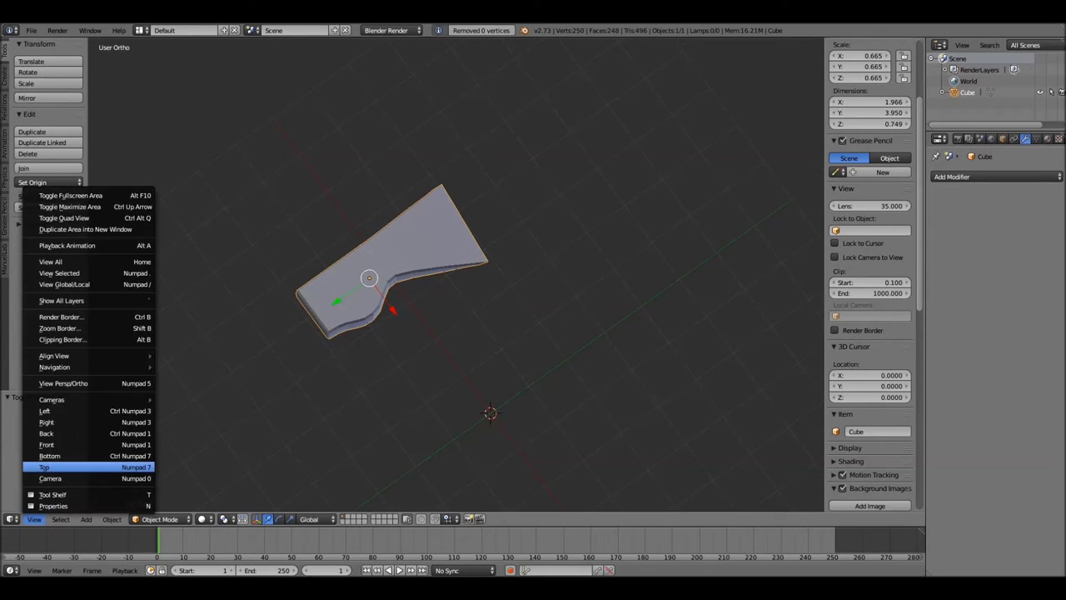
{"action": "left_click", "coordinate": [44, 467]}
{"action": "scroll", "coordinate": [456, 275], "scroll_direction": "up", "scroll_amount": 3}
{"action": "scroll", "coordinate": [556, 216], "scroll_direction": "down", "scroll_amount": 1}
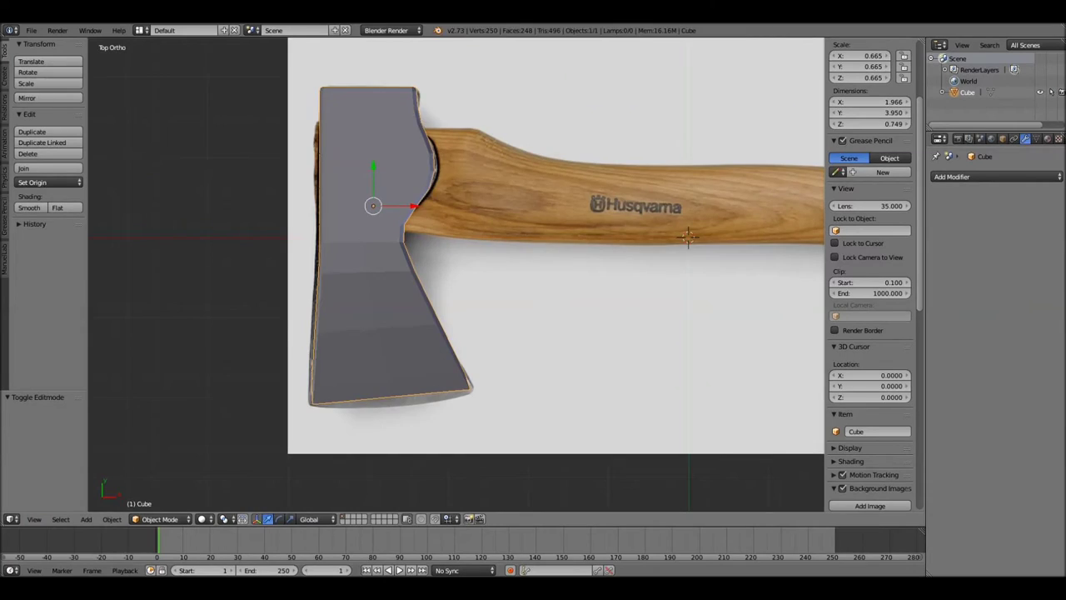
{"action": "scroll", "coordinate": [556, 216], "scroll_direction": "down", "scroll_amount": 1}
{"action": "key", "text": "shift+a"}
{"action": "left_click", "coordinate": [667, 260]}
{"action": "mouse_move", "coordinate": [533, 250]}
{"action": "middle_mouse_down", "text": "shift"}
{"action": "mouse_move", "coordinate": [533, 304]}
{"action": "mouse_move", "coordinate": [371, 306]}
{"action": "middle_mouse_up", "text": "shift"}
Move the new cube along Y onto the handle and shrink it to 0.477
{"action": "key", "text": "z"}
{"action": "key", "text": "g"}
{"action": "key", "text": "y"}
{"action": "key", "text": "Return"}
{"action": "key", "text": "Tab"}
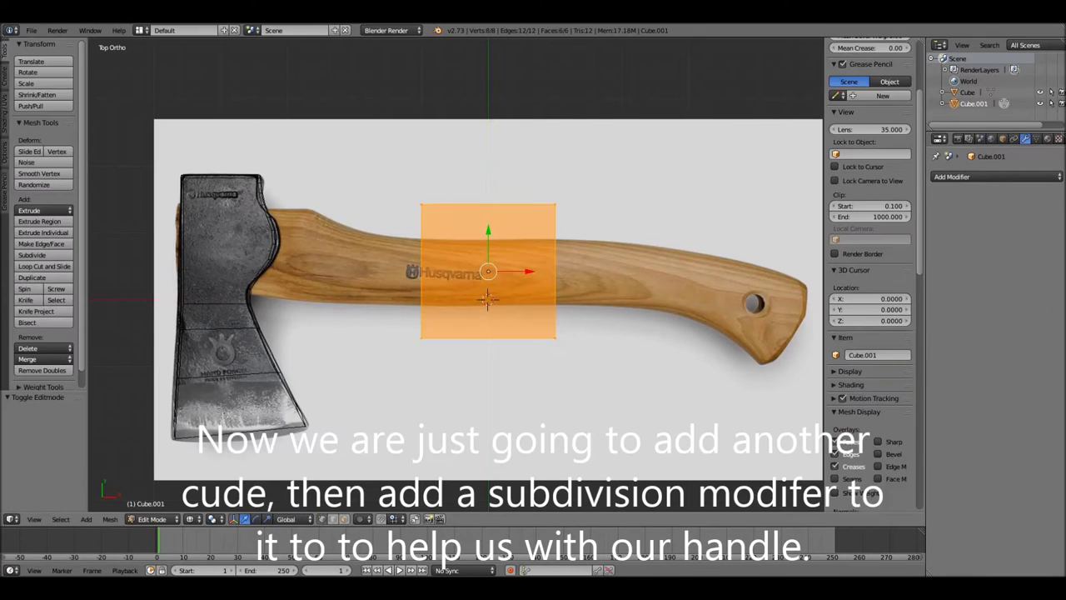
{"action": "key", "text": "a"}
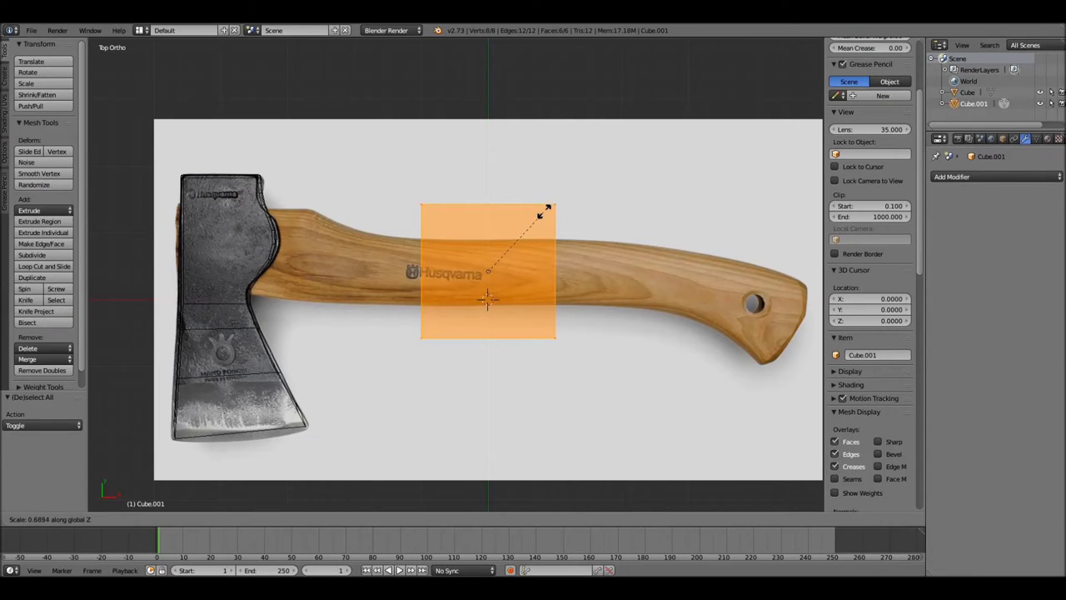
{"action": "left_click", "coordinate": [509, 245]}
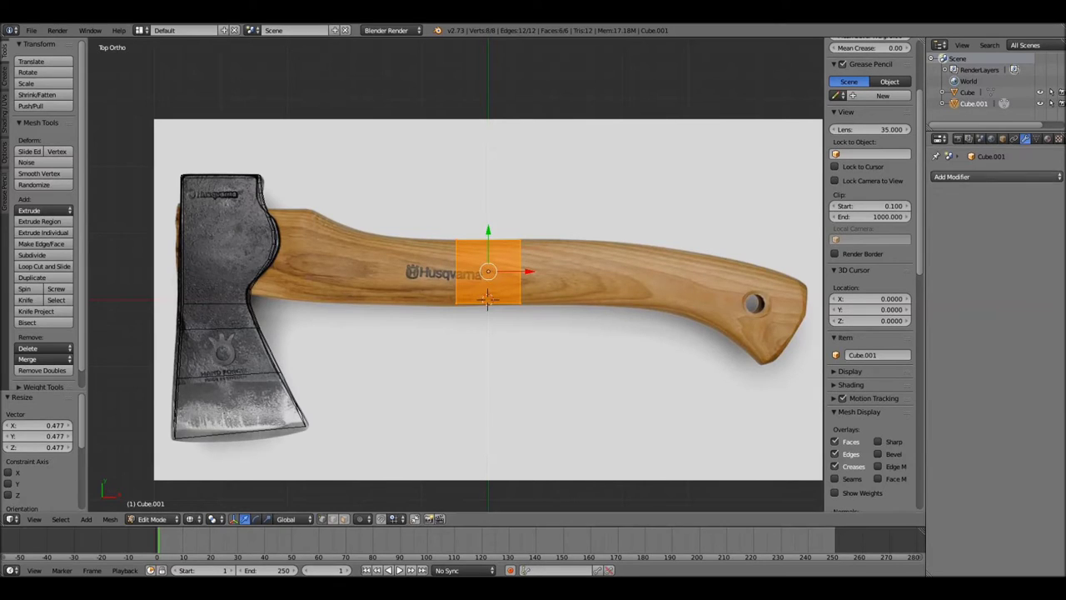
Add a Subdivision Surface modifier to the cube and box-select its right half
{"action": "left_click", "coordinate": [995, 177]}
{"action": "left_click", "coordinate": [854, 363]}
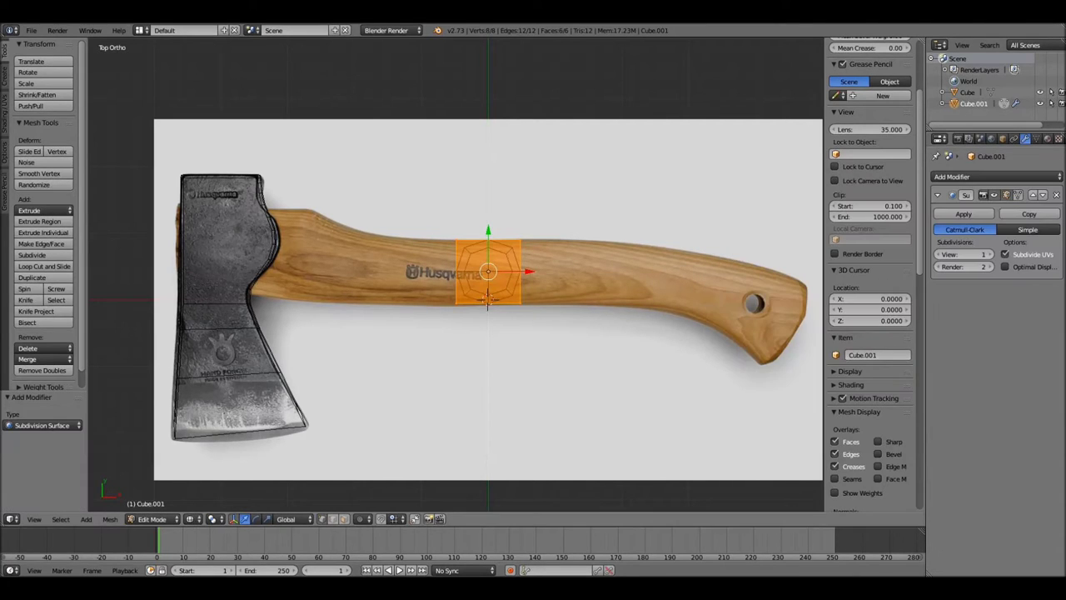
{"action": "key", "text": "a"}
{"action": "key", "text": "b"}
{"action": "left_click_drag", "start_coordinate": [499, 227], "coordinate": [559, 359]}
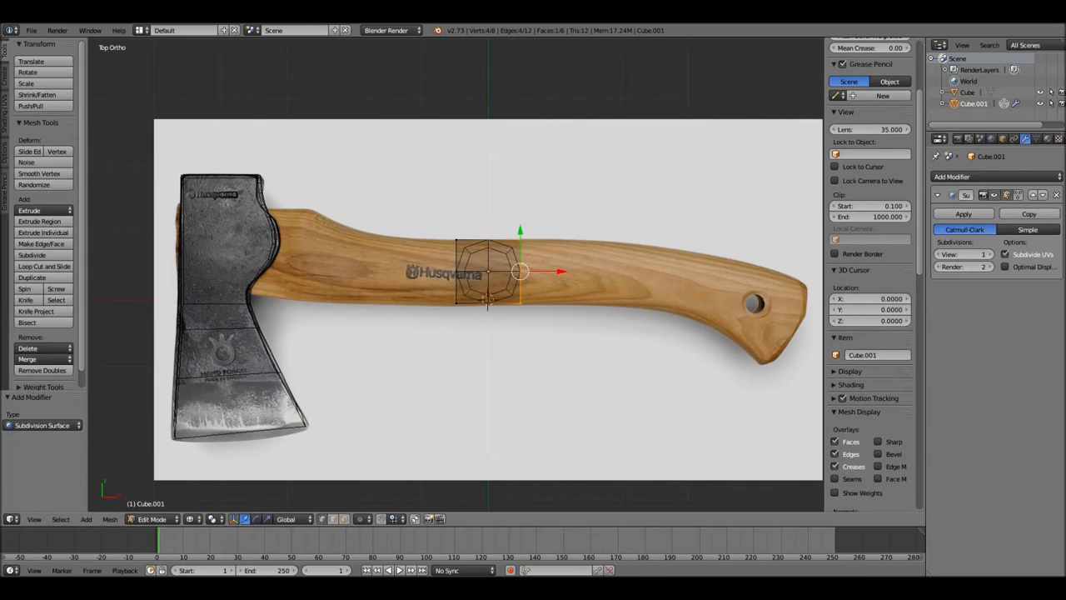
Stretch the cube along the handle and extrude its end face down the curve
{"action": "key", "text": "g"}
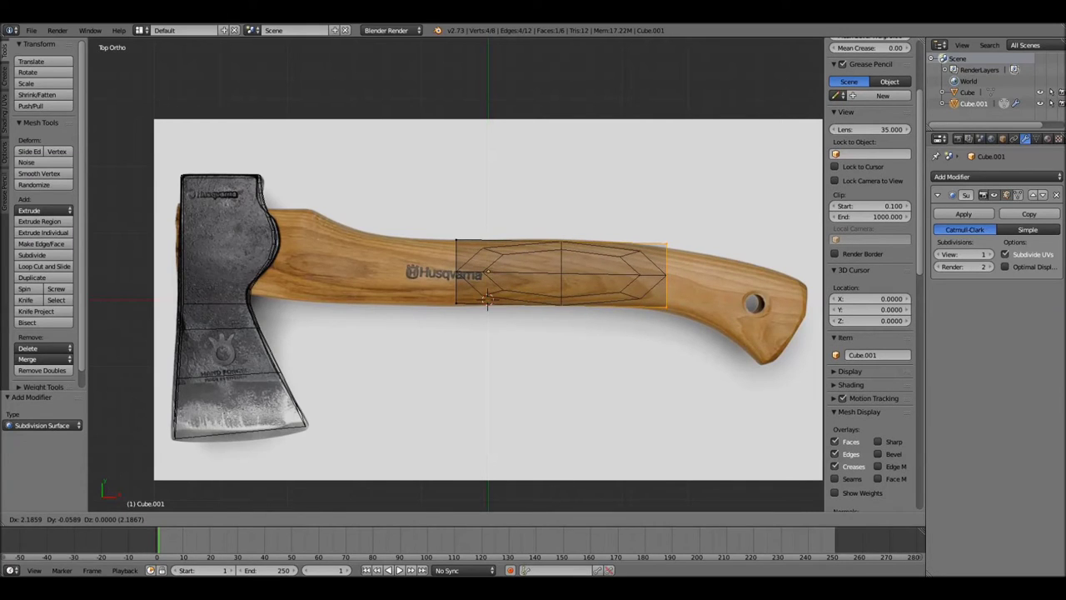
{"action": "key", "text": "Return"}
{"action": "key", "text": "e"}
{"action": "key", "text": "Return"}
{"action": "key", "text": "g"}
{"action": "key", "text": "y"}
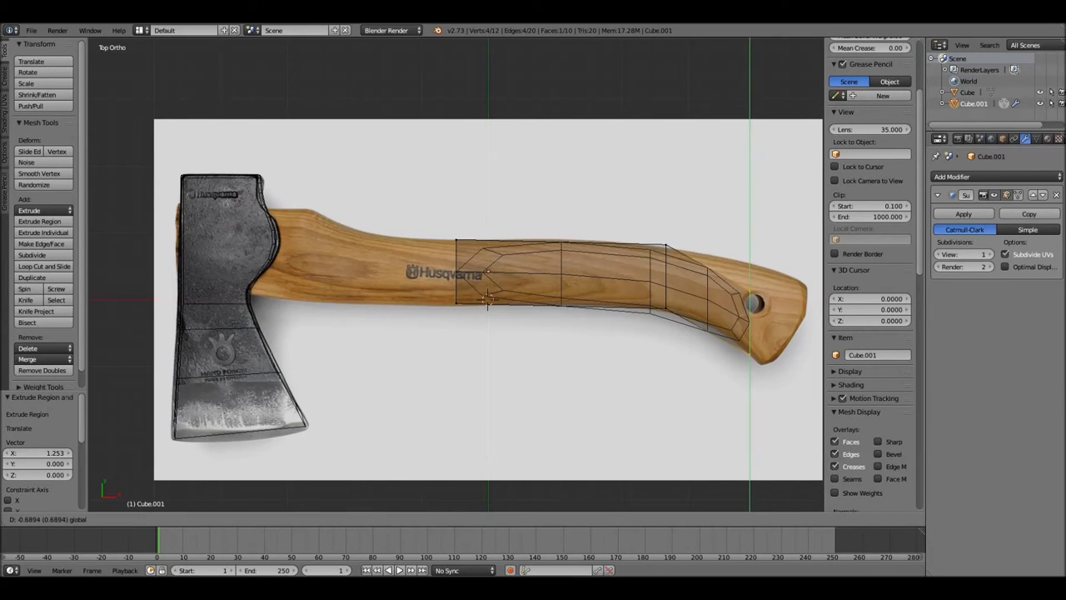
{"action": "key", "text": "Return"}
Fit the end edge to the handle outline and extrude the end face toward the tip
{"action": "right_click", "coordinate": [737, 304]}
{"action": "key", "text": "g"}
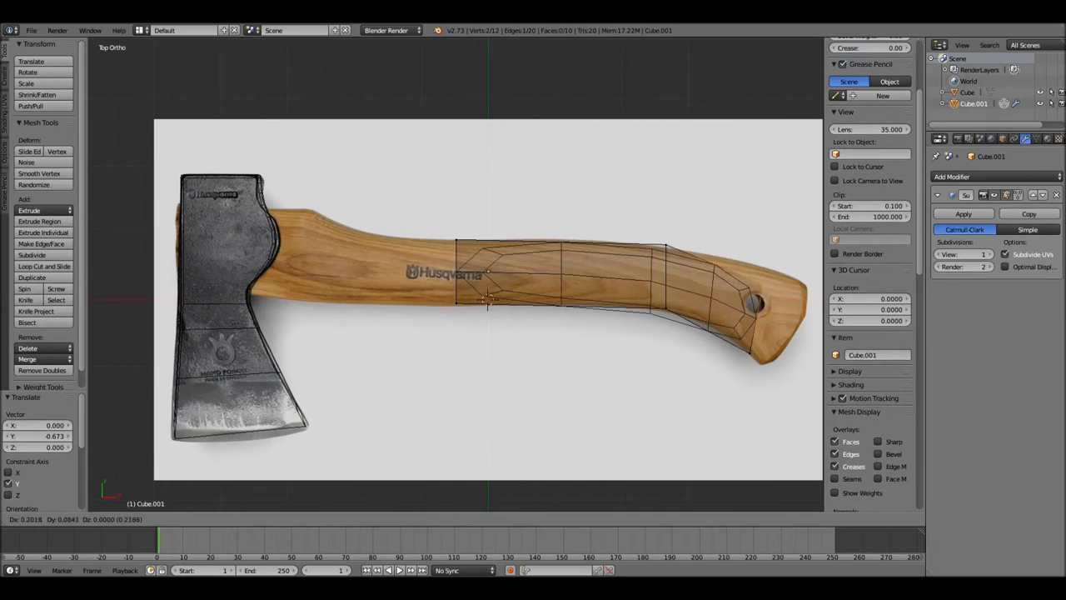
{"action": "key", "text": "Return"}
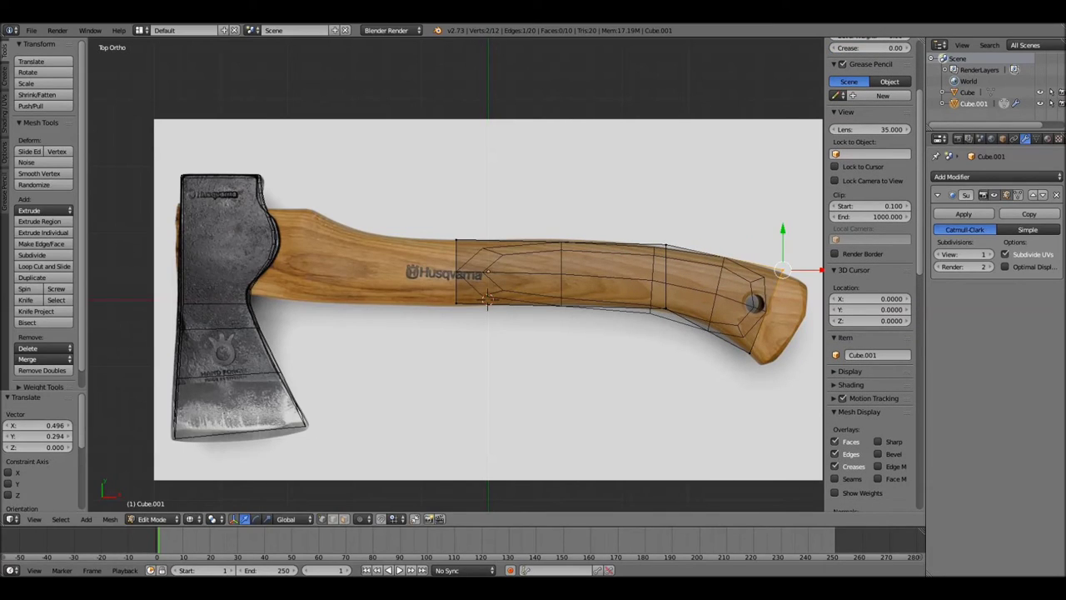
{"action": "right_click", "coordinate": [753, 304], "text": "shift"}
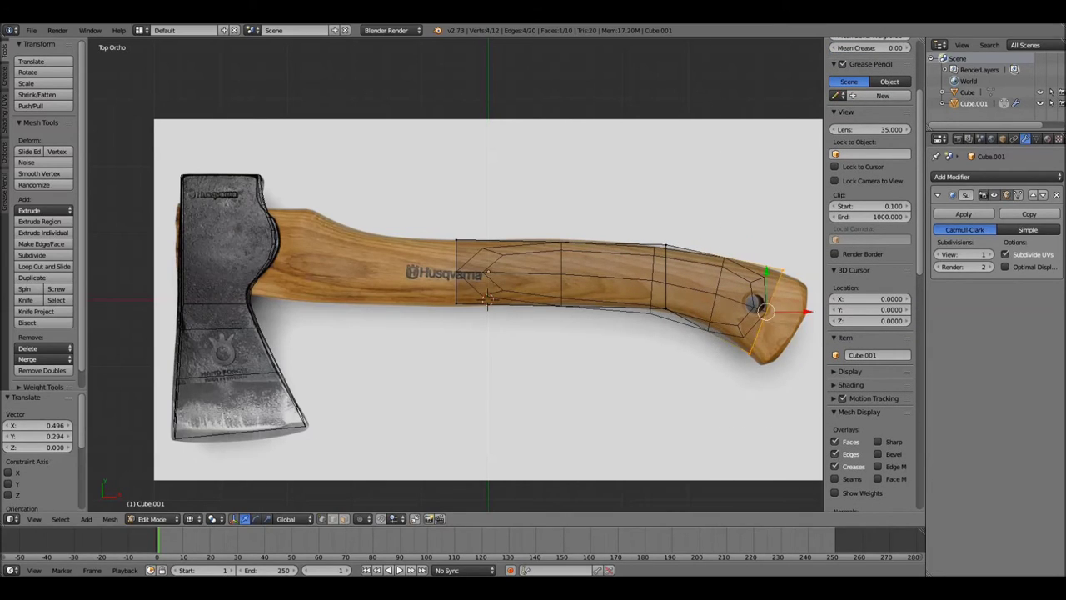
{"action": "key", "text": "e"}
{"action": "key", "text": "Return"}
{"action": "scroll", "coordinate": [455, 299], "scroll_direction": "down", "scroll_amount": 4, "text": "ctrl"}
{"action": "scroll", "coordinate": [454, 300], "scroll_direction": "down", "scroll_amount": 1, "text": "ctrl"}
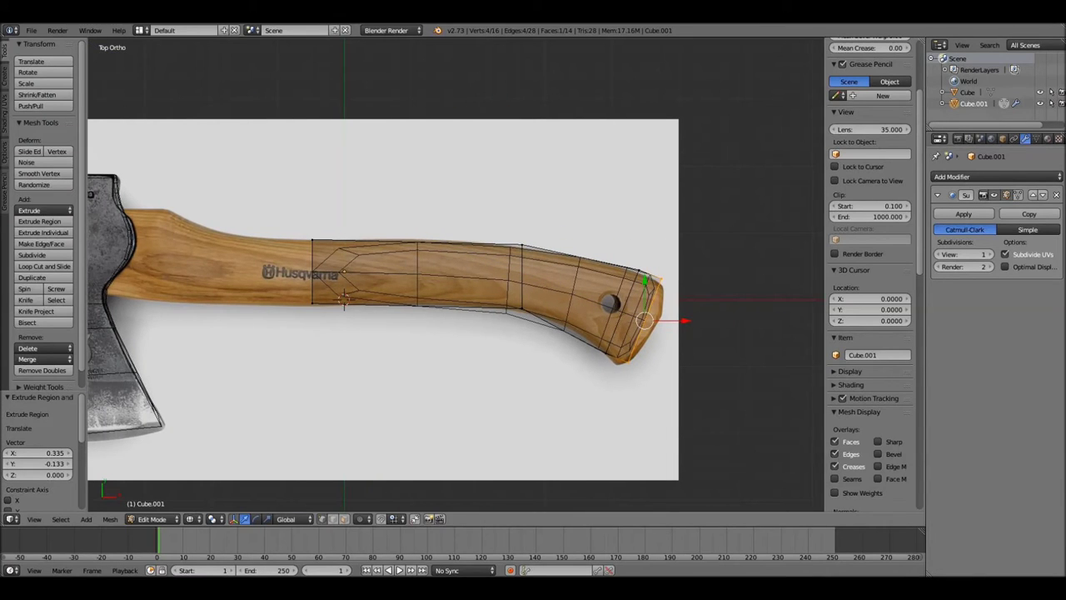
{"action": "scroll", "coordinate": [614, 361], "scroll_direction": "down", "scroll_amount": 1, "text": "ctrl"}
Position the bottom and upper tip vertices to match the handle's end
{"action": "right_click", "coordinate": [614, 362]}
{"action": "key", "text": "g"}
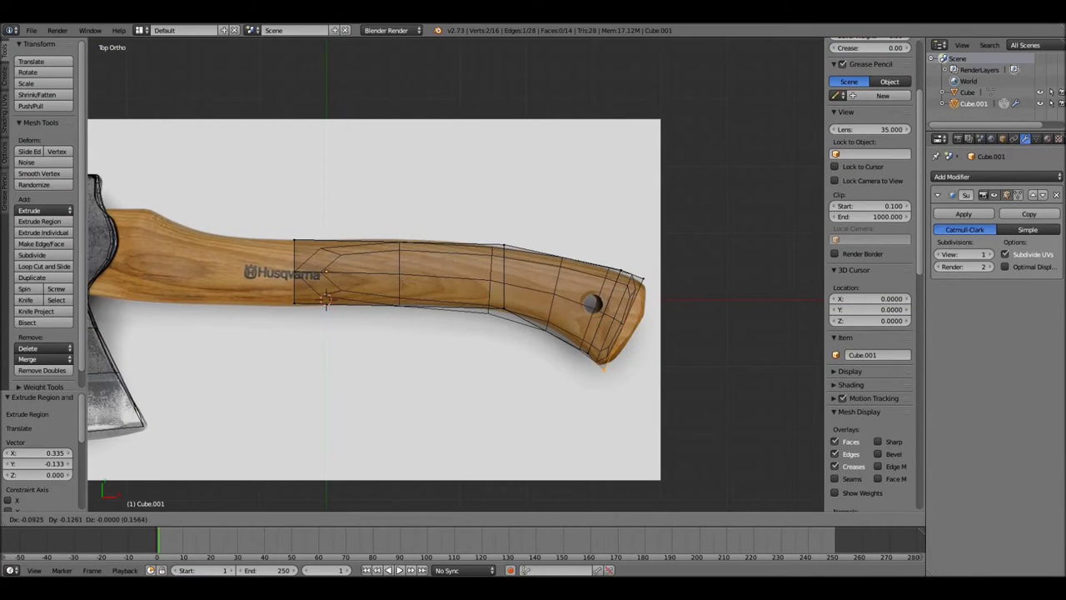
{"action": "key", "text": "Return"}
{"action": "right_click", "coordinate": [641, 279]}
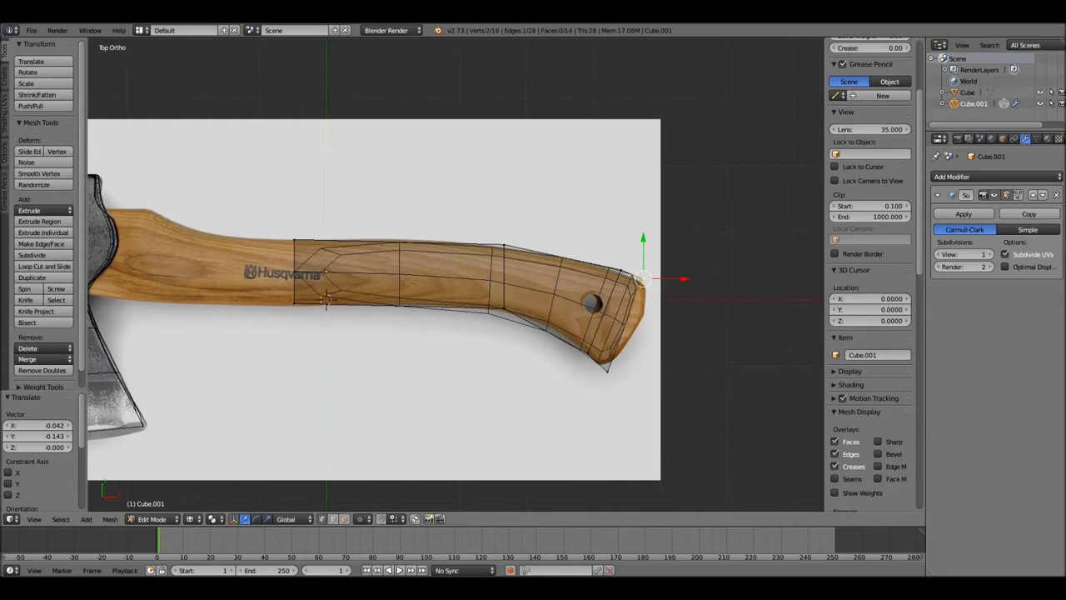
{"action": "key", "text": "g"}
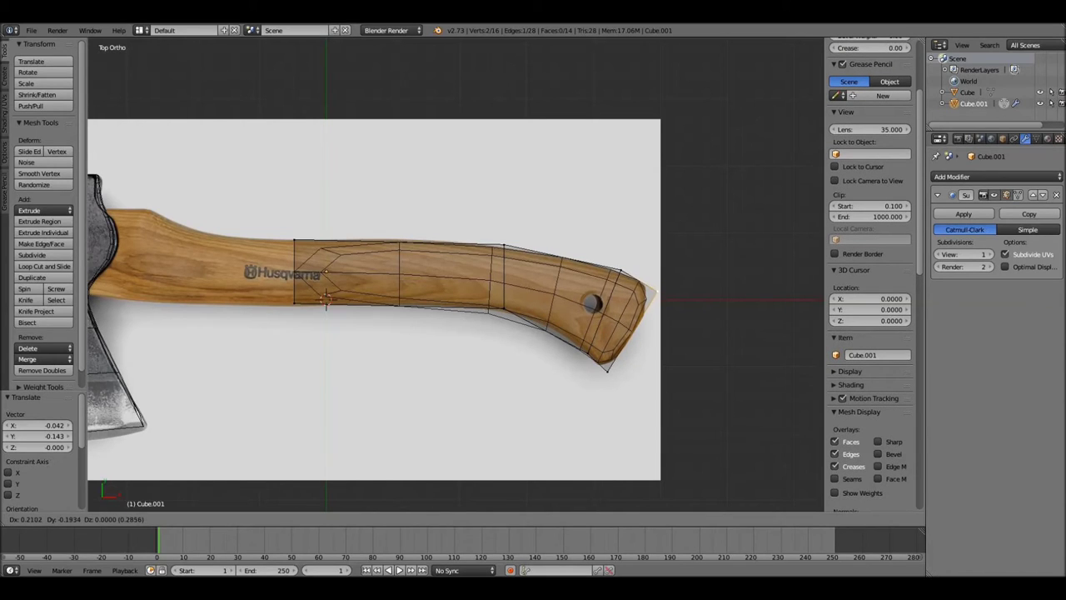
{"action": "key", "text": "Return"}
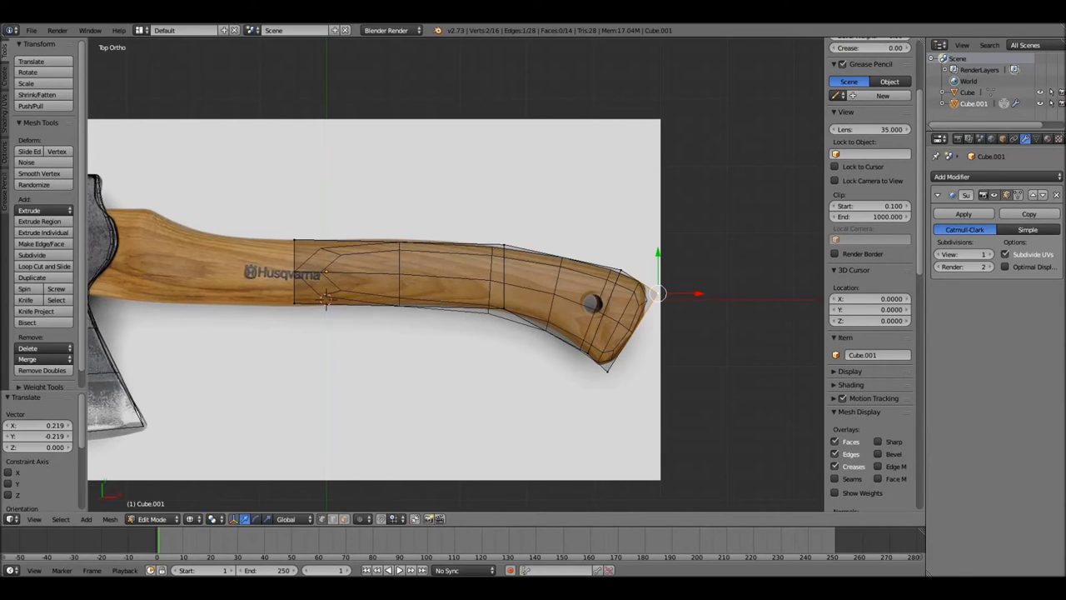
Extrude the head-side face toward the axe head and raise its top edge along Y
{"action": "middle_click_drag", "start_coordinate": [375, 300], "coordinate": [592, 300], "text": "shift"}
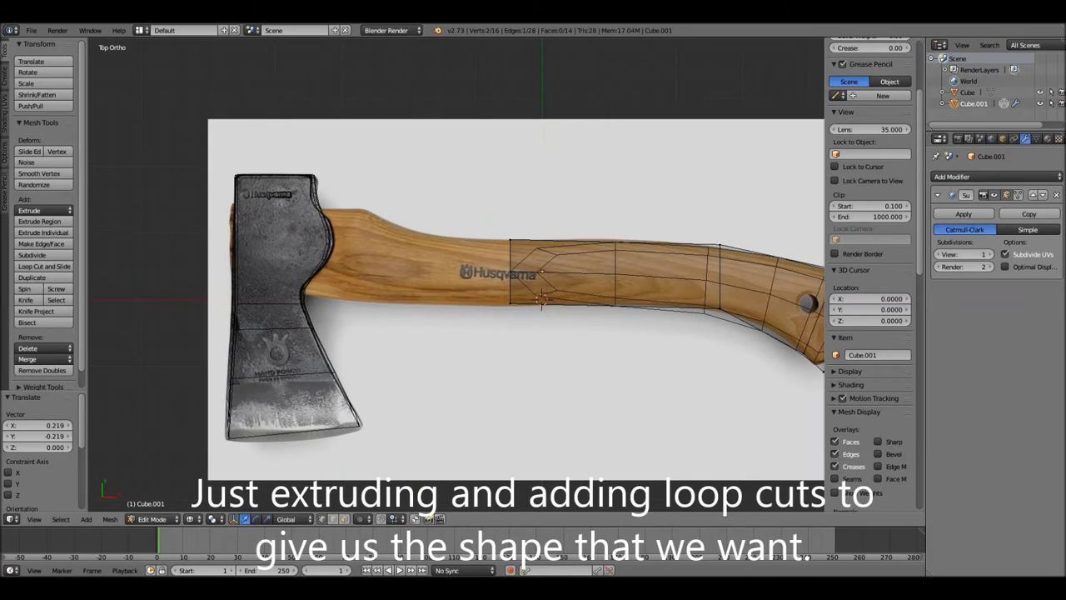
{"action": "right_click", "coordinate": [541, 271], "text": "alt"}
{"action": "key", "text": "e"}
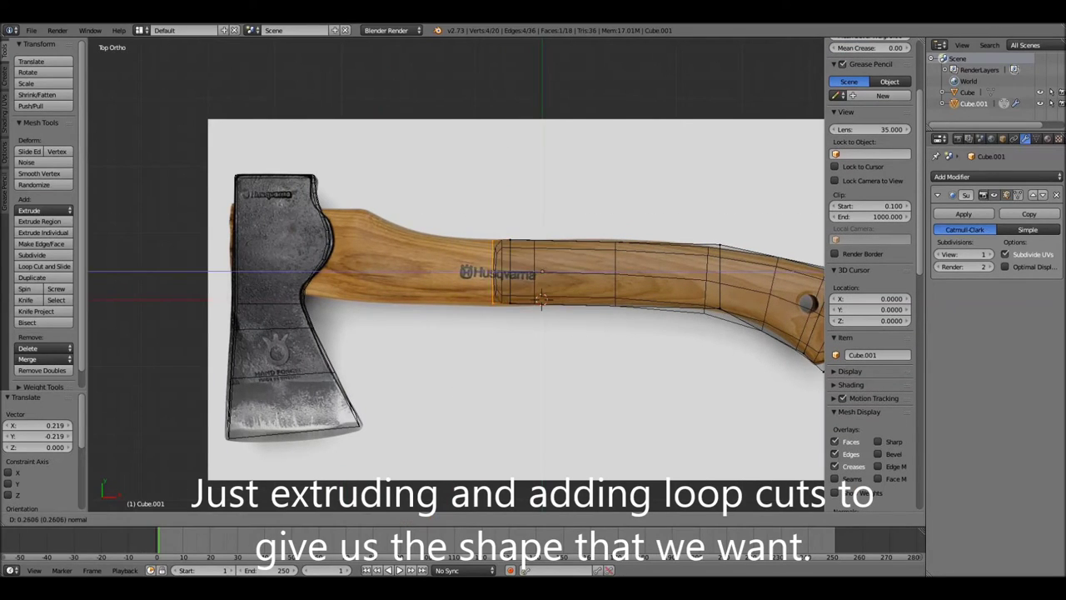
{"action": "key", "text": "Return"}
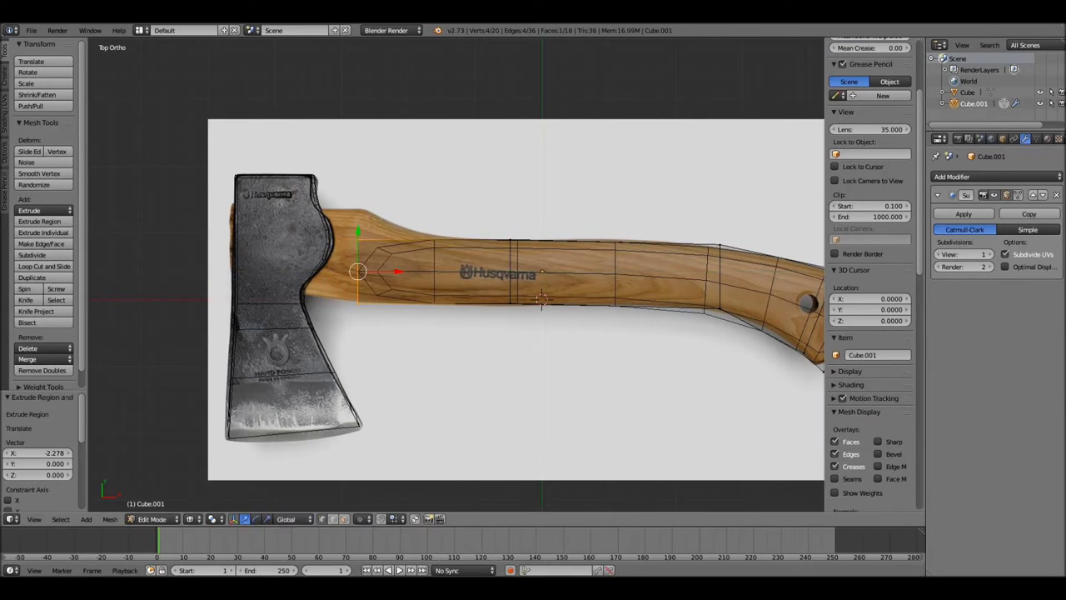
{"action": "right_click", "coordinate": [358, 250]}
{"action": "key", "text": "g"}
{"action": "key", "text": "y"}
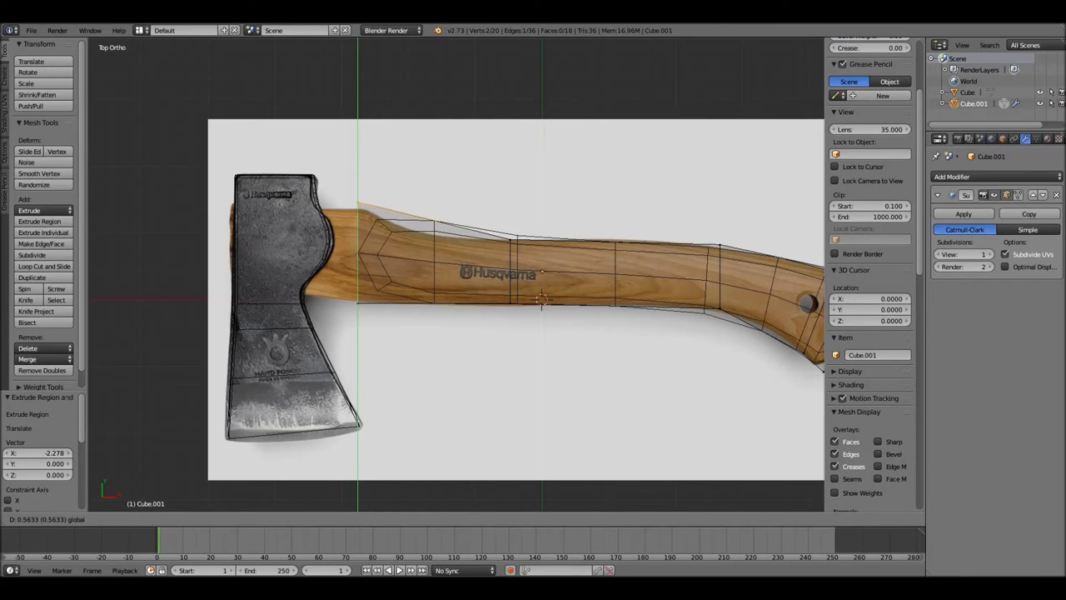
{"action": "key", "text": "Return"}
Extend the handle end through the axe head and add a loop cut inside it
{"action": "key", "text": "b"}
{"action": "left_click_drag", "start_coordinate": [310, 173], "coordinate": [386, 336]}
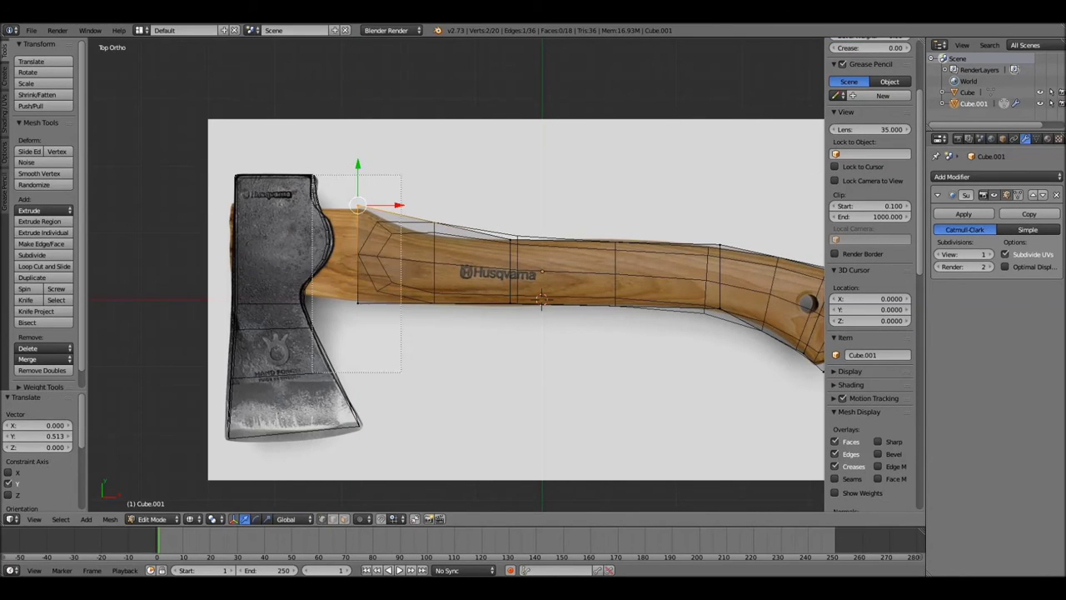
{"action": "key", "text": "e"}
{"action": "key", "text": "Return"}
{"action": "scroll", "coordinate": [516, 317], "scroll_direction": "up", "scroll_amount": 1, "text": "shift"}
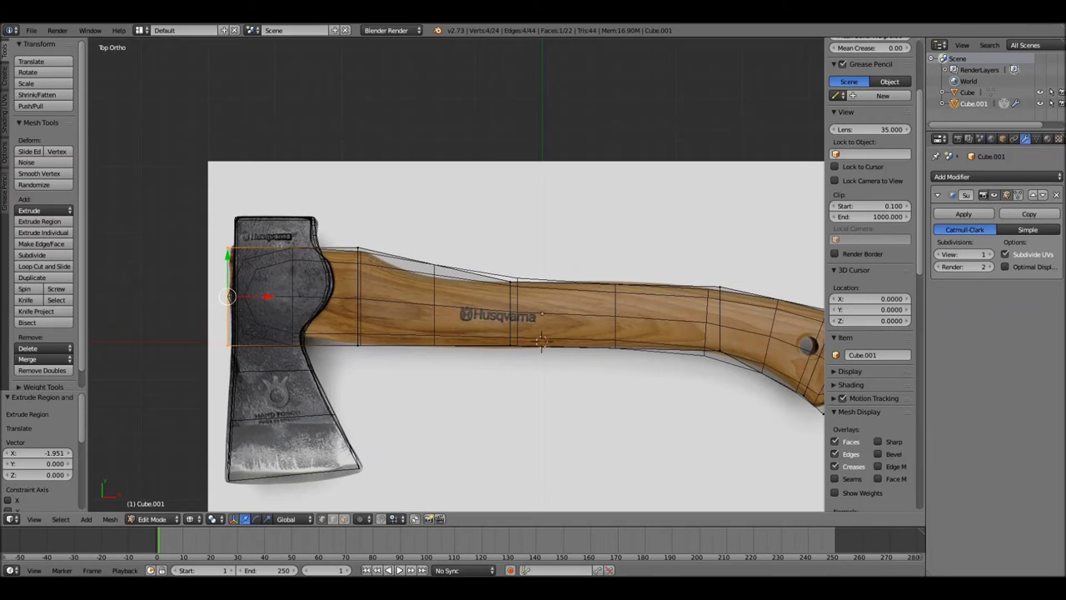
{"action": "key", "text": "ctrl+r"}
{"action": "left_click", "coordinate": [292, 250]}
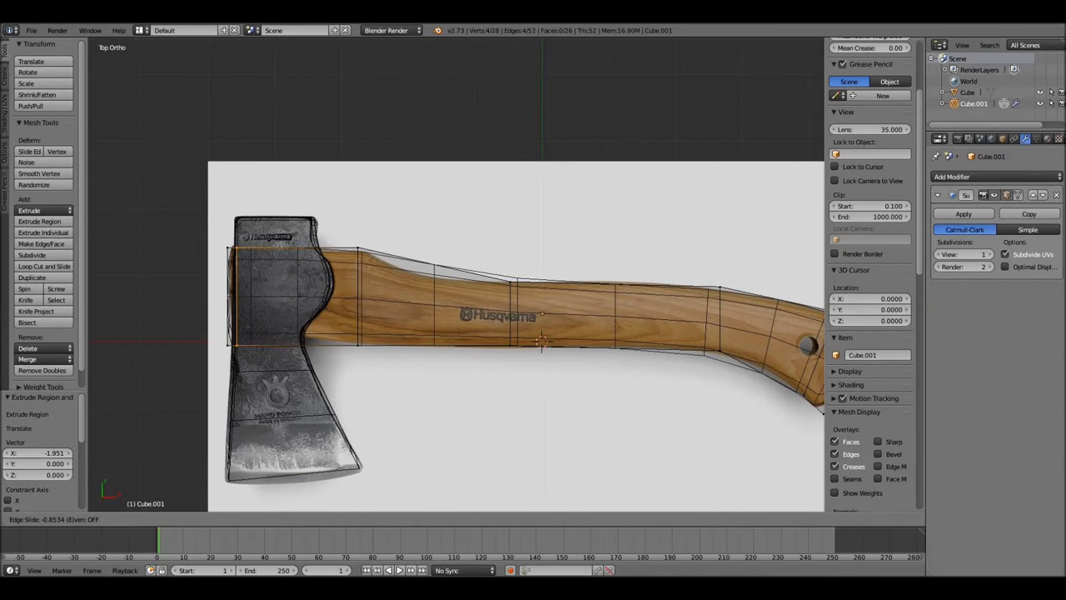
{"action": "key", "text": "Return"}
Add two more loop cuts on the handle, fitting one loop's vertices along Y to the outline
{"action": "right_click", "coordinate": [227, 248]}
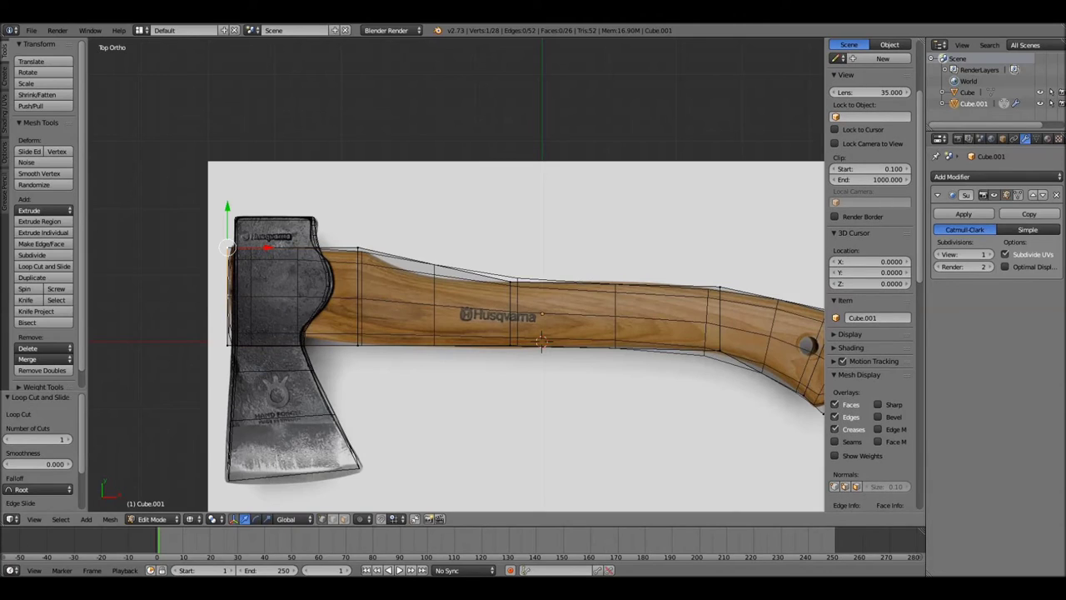
{"action": "key", "text": "ctrl+r"}
{"action": "left_click", "coordinate": [391, 292]}
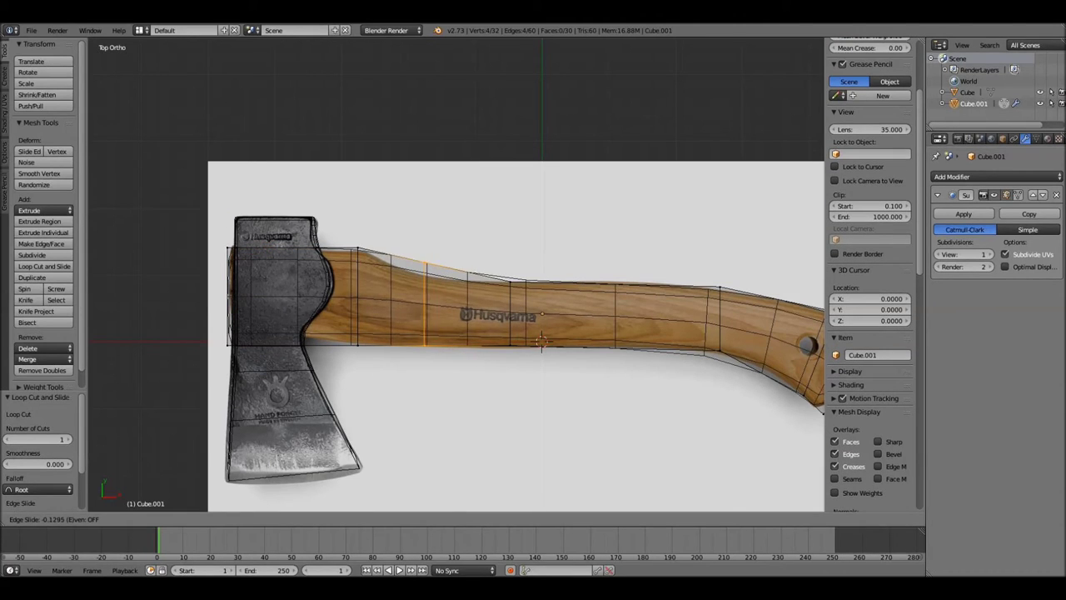
{"action": "left_click", "coordinate": [412, 291]}
{"action": "right_click", "coordinate": [416, 259]}
{"action": "right_click", "coordinate": [416, 260], "text": "shift"}
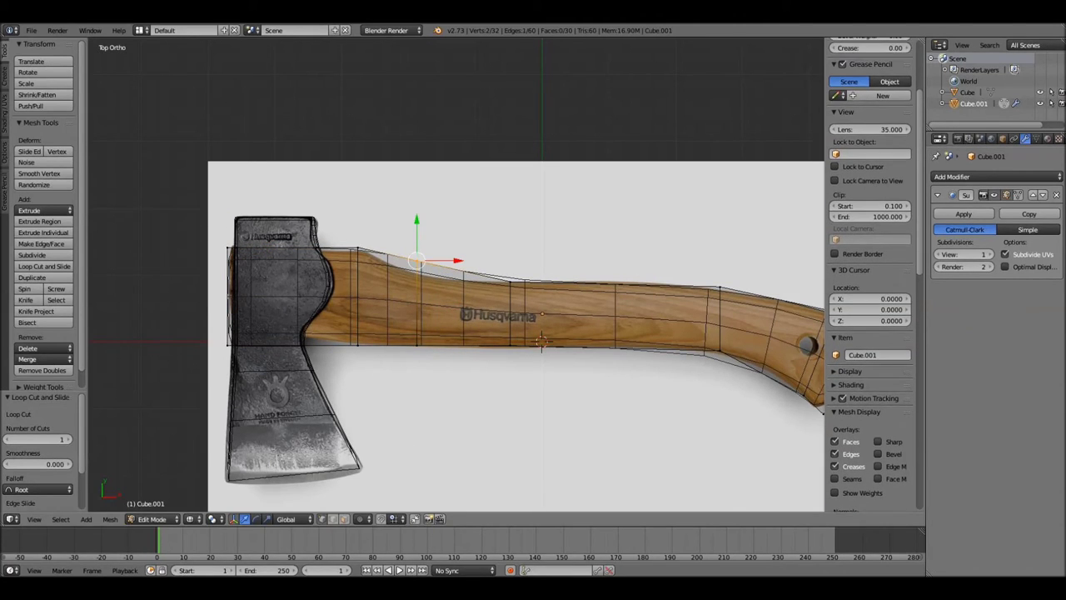
{"action": "key", "text": "g"}
{"action": "key", "text": "y"}
{"action": "left_click", "coordinate": [541, 340]}
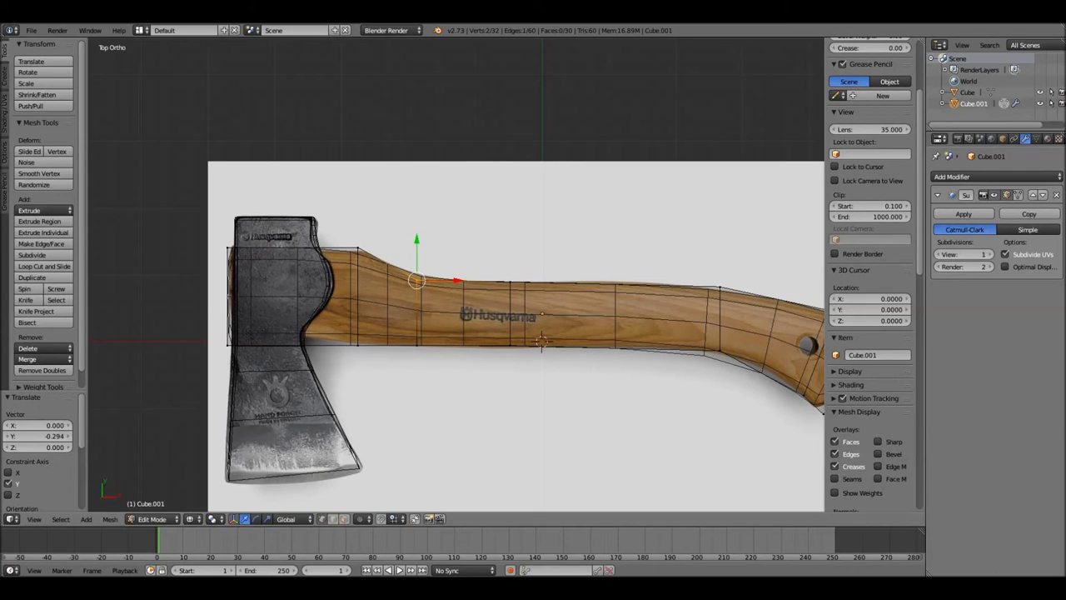
{"action": "key", "text": "ctrl+r"}
{"action": "left_click", "coordinate": [372, 316]}
{"action": "key", "text": "Tab"}
Shift the handle's head-end face along Y to match the reference
{"action": "key", "text": "alt+z"}
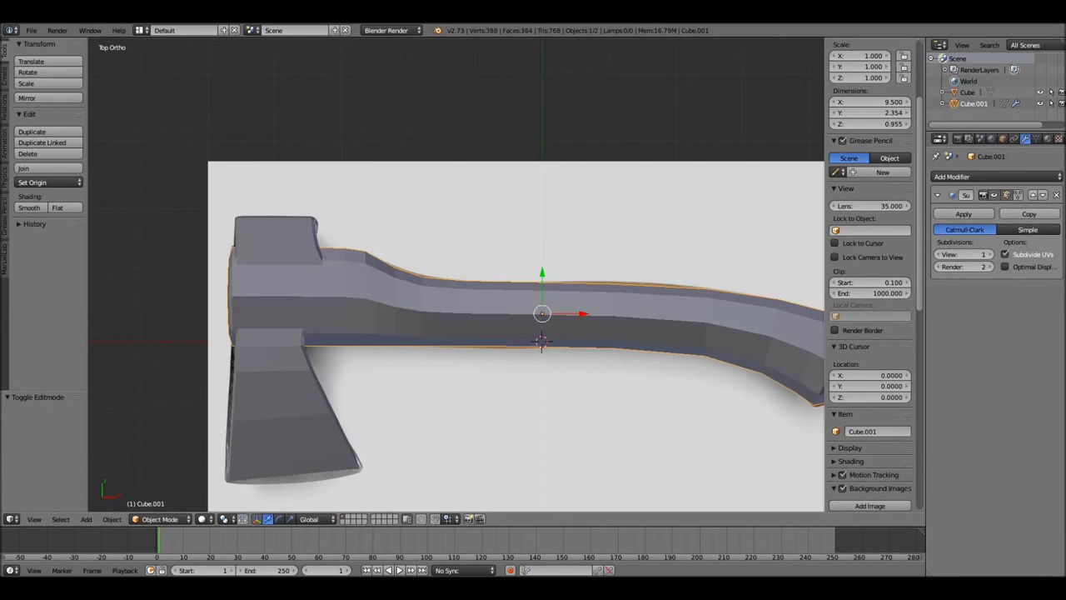
{"action": "key", "text": "alt+z"}
{"action": "key", "text": "Tab"}
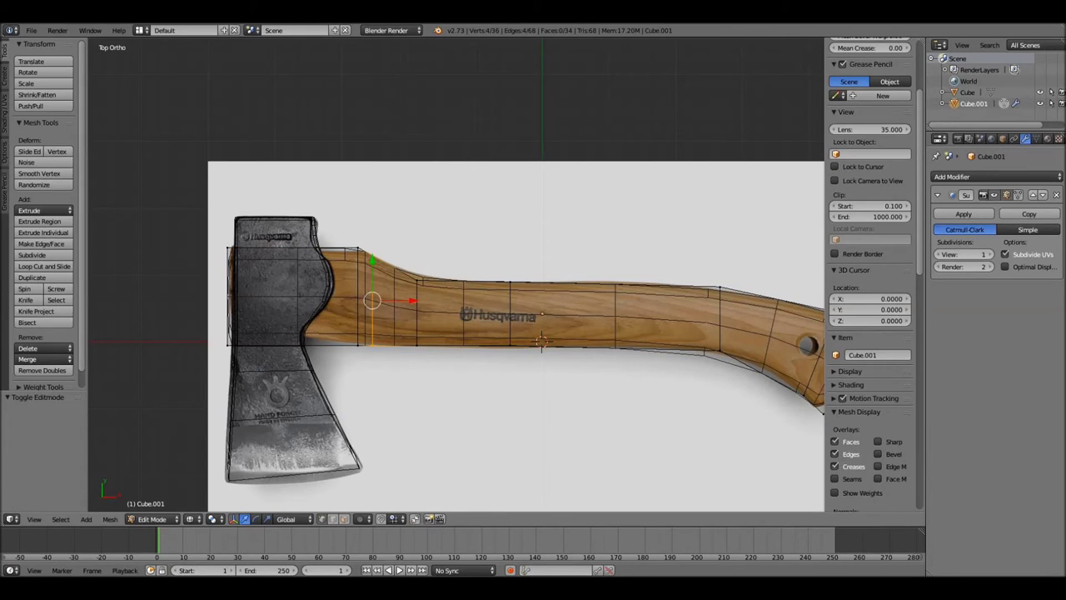
{"action": "right_click", "coordinate": [233, 343]}
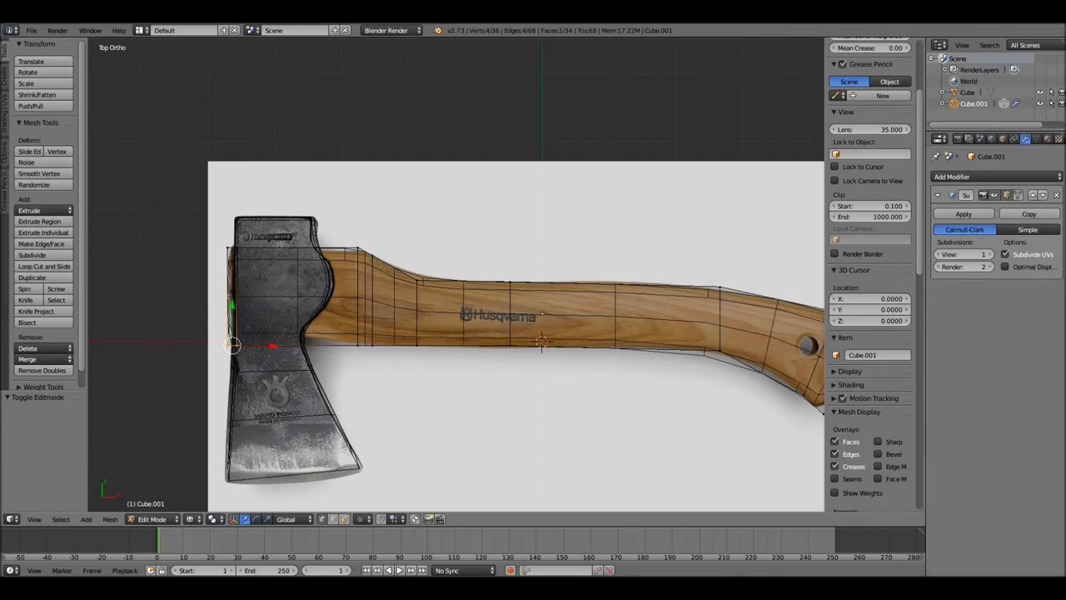
{"action": "key", "text": "g"}
{"action": "key", "text": "y"}
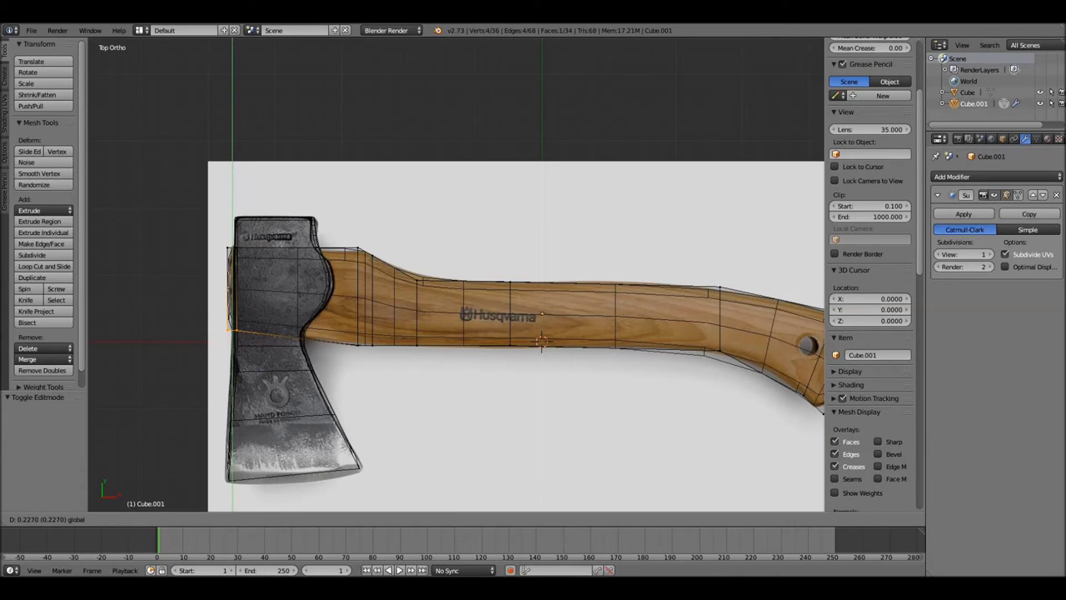
{"action": "key", "text": "Return"}
Add two edge loops near the grip end and raise two upper-edge vertices
{"action": "scroll", "coordinate": [442, 333], "scroll_direction": "down", "scroll_amount": 4, "text": "ctrl"}
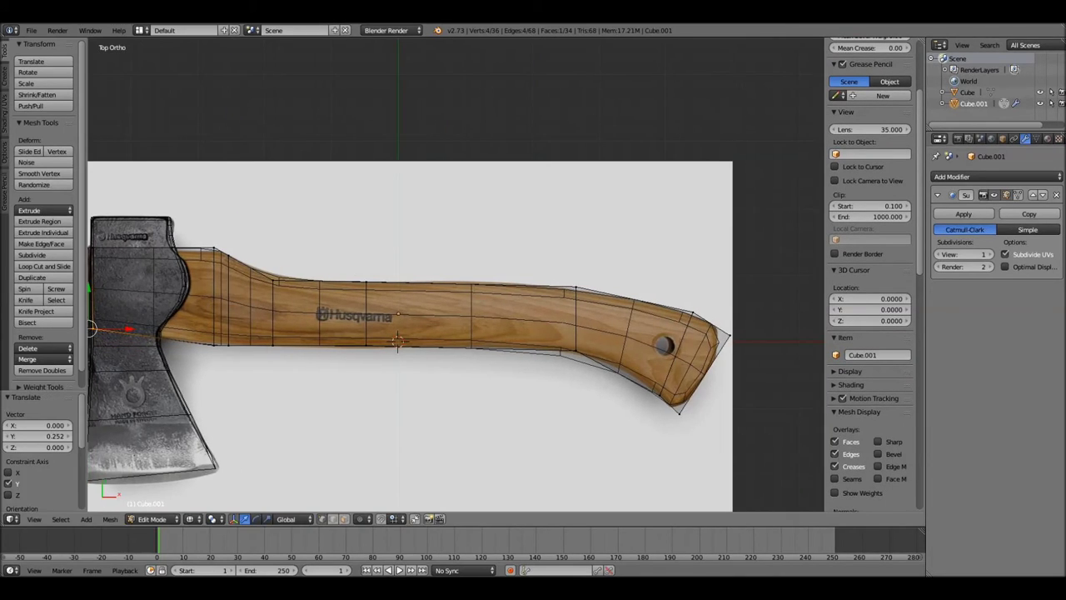
{"action": "key", "text": "ctrl+r"}
{"action": "left_click", "coordinate": [523, 317]}
{"action": "left_click", "coordinate": [547, 316]}
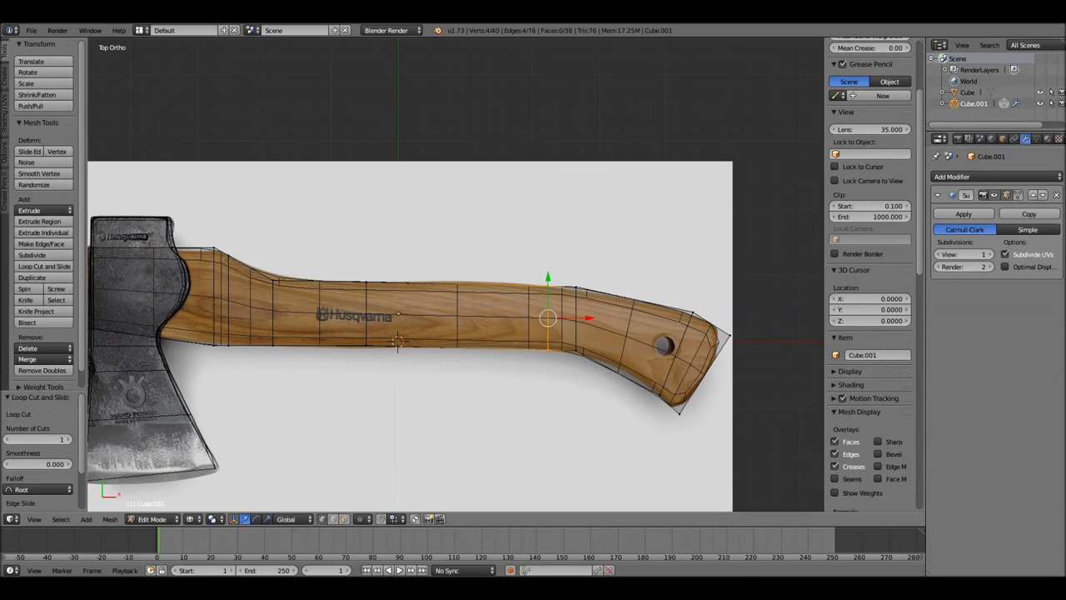
{"action": "key", "text": "ctrl+r"}
{"action": "left_click", "coordinate": [640, 341]}
{"action": "left_click", "coordinate": [640, 342]}
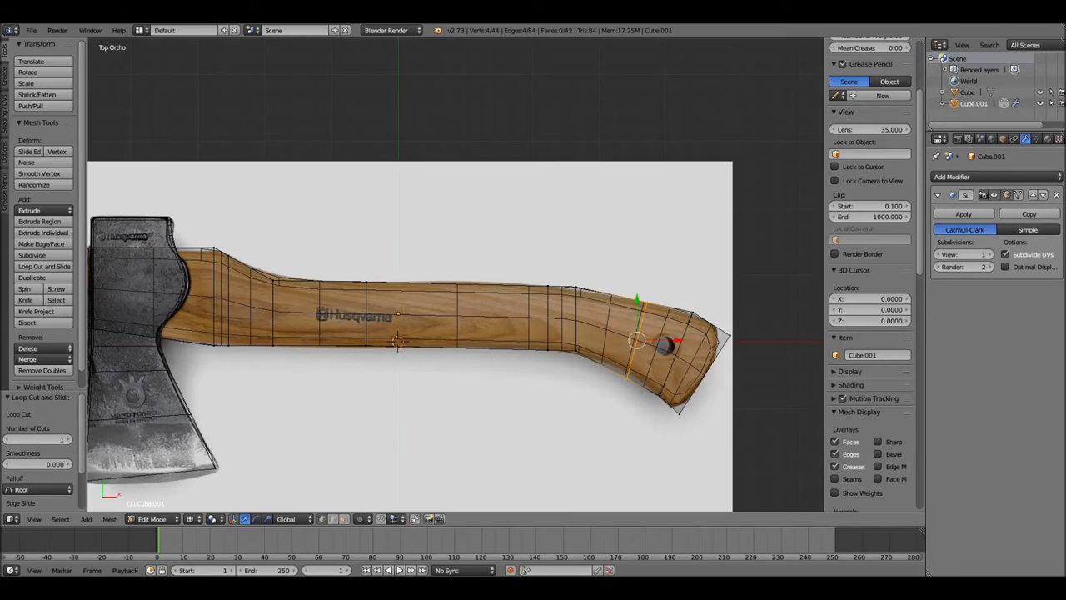
{"action": "right_click", "coordinate": [627, 377]}
{"action": "right_click", "coordinate": [615, 369], "text": "shift"}
{"action": "key", "text": "g"}
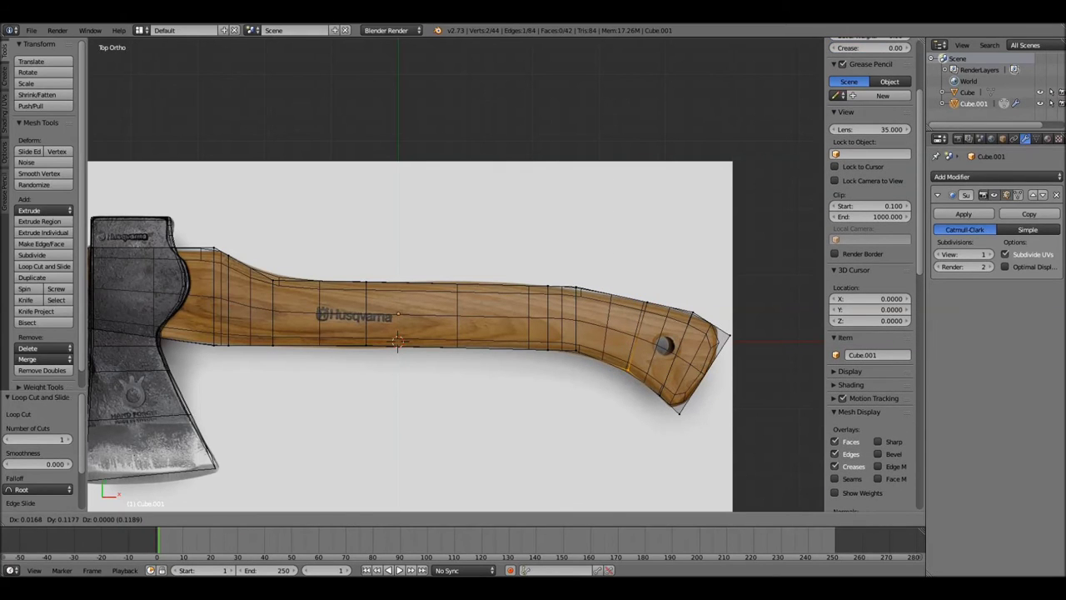
{"action": "left_click", "coordinate": [628, 369]}
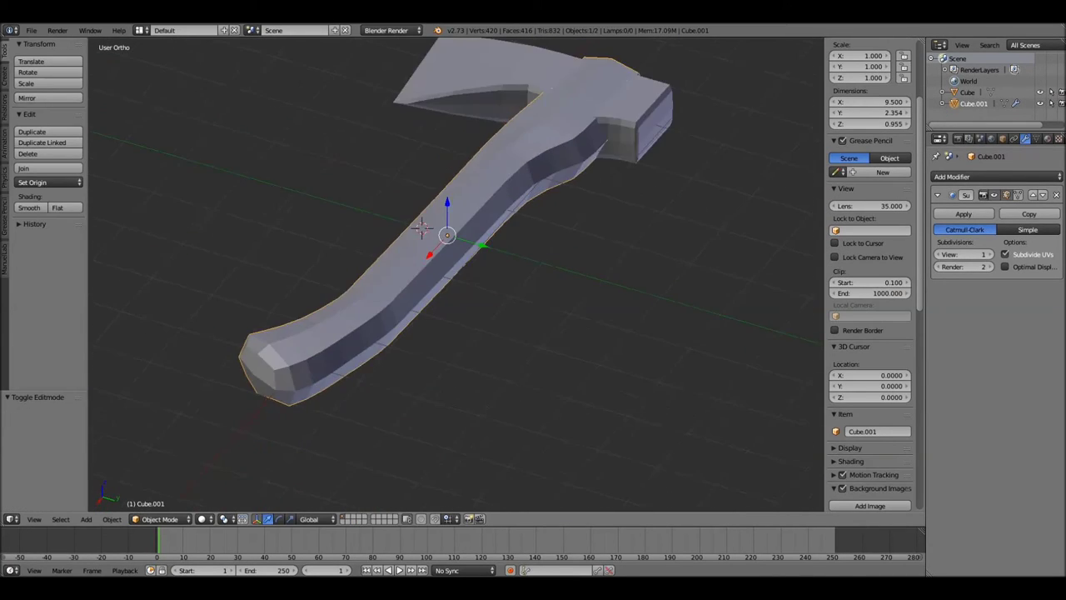
Flatten the handle vertically along Z to 0.594 into an oval
{"action": "middle_click_drag", "start_coordinate": [492, 266], "coordinate": [502, 274]}
{"action": "key", "text": "s"}
{"action": "key", "text": "z"}
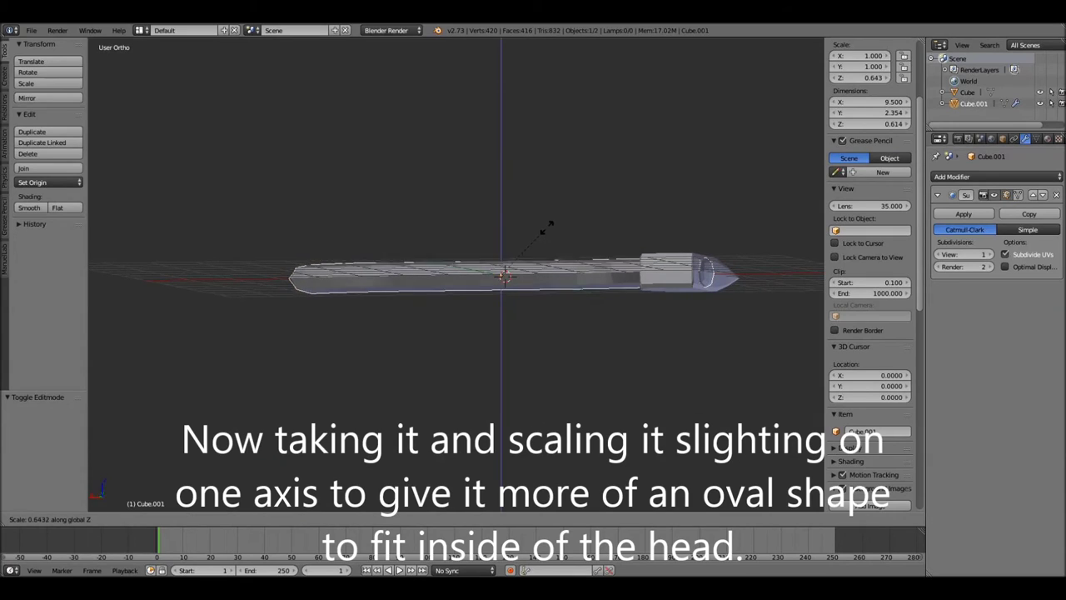
{"action": "left_click", "coordinate": [543, 229]}
{"action": "mouse_move", "coordinate": [543, 228]}
{"action": "middle_mouse_down"}
{"action": "mouse_move", "coordinate": [459, 227]}
{"action": "mouse_move", "coordinate": [452, 238]}
{"action": "mouse_move", "coordinate": [415, 238]}
{"action": "mouse_move", "coordinate": [390, 258]}
{"action": "middle_mouse_up"}
{"action": "key", "text": "a"}
Select the handle's top loop and push it up through the axe head
{"action": "scroll", "coordinate": [389, 258], "scroll_direction": "up", "scroll_amount": 2}
{"action": "key", "text": "Tab"}
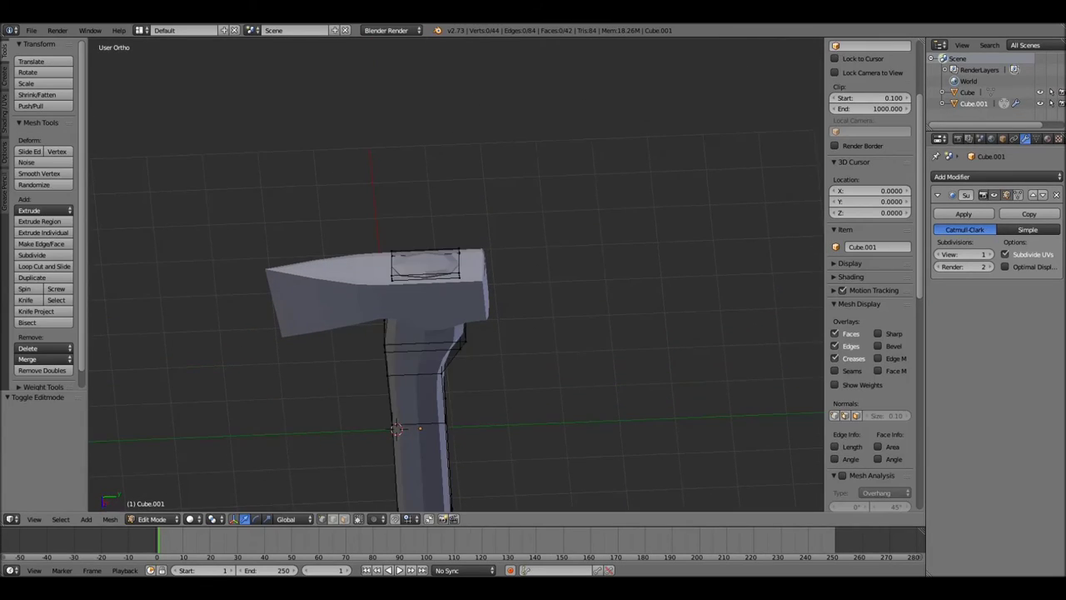
{"action": "scroll", "coordinate": [389, 259], "scroll_direction": "up", "scroll_amount": 2}
{"action": "key", "text": "z"}
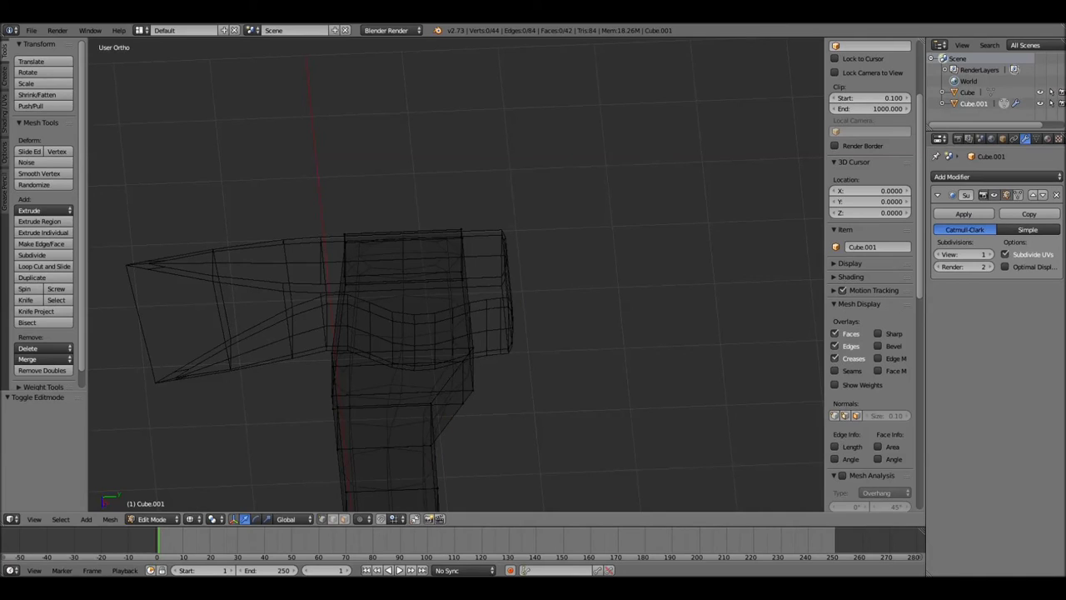
{"action": "right_click", "coordinate": [403, 275], "text": "alt"}
{"action": "key", "text": "z"}
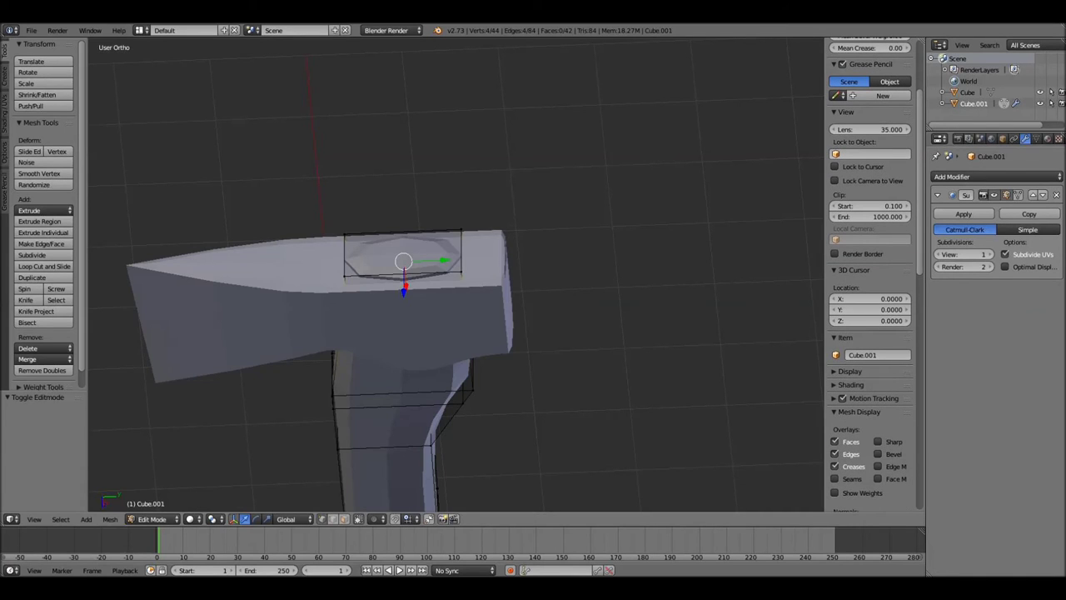
{"action": "middle_click_drag", "start_coordinate": [403, 275], "coordinate": [325, 491]}
{"action": "key", "text": "e"}
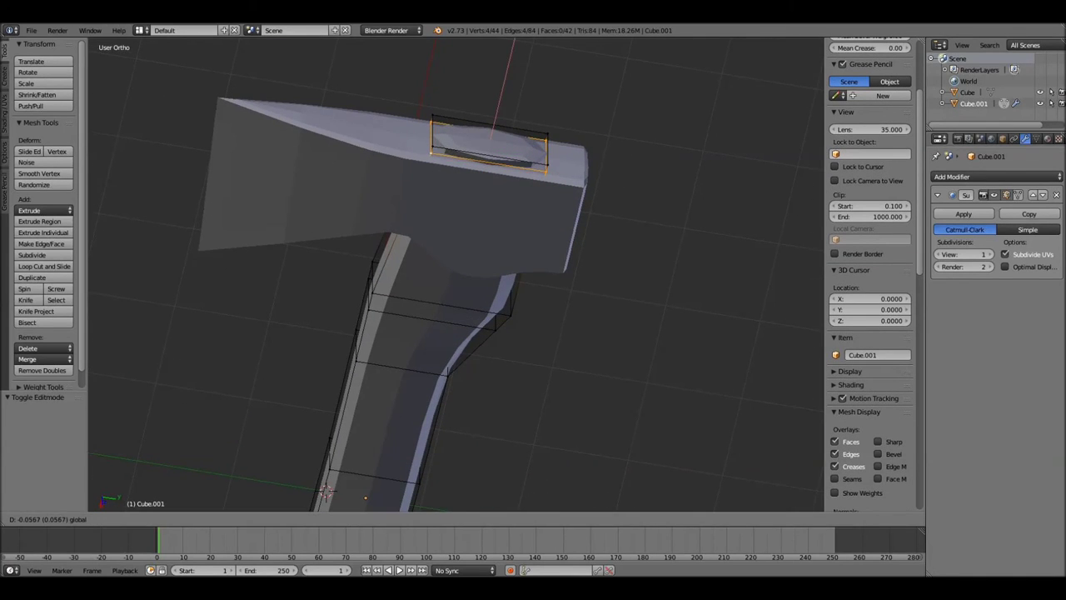
{"action": "left_click", "coordinate": [325, 491]}
Set the handle's preview subdivision to 2 and select both axe parts
{"action": "key", "text": "ctrl+2"}
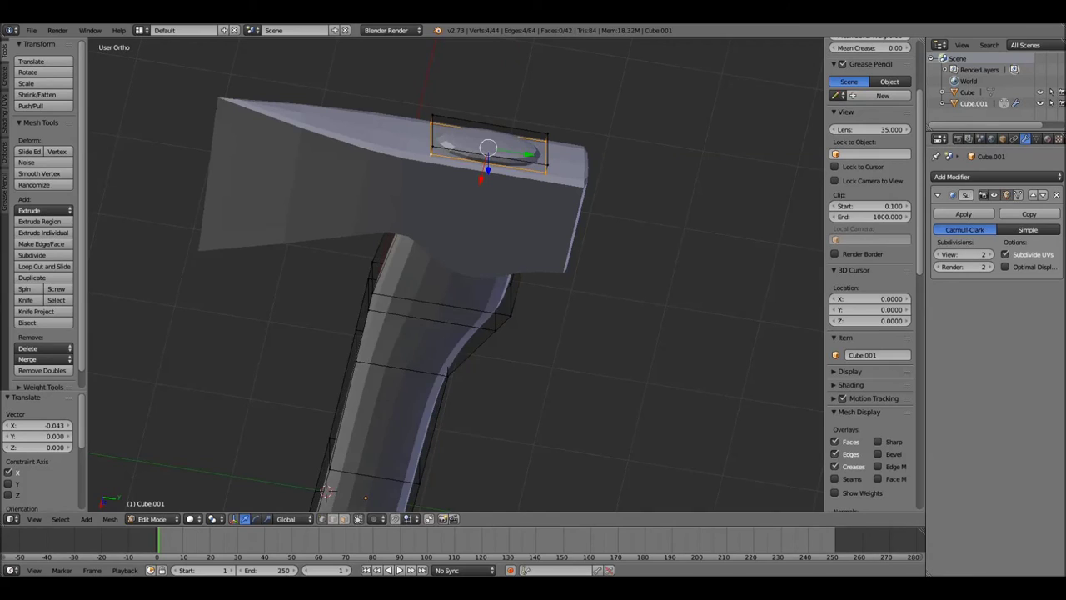
{"action": "key", "text": "Tab"}
{"action": "key", "text": "a"}
{"action": "key", "text": "a"}
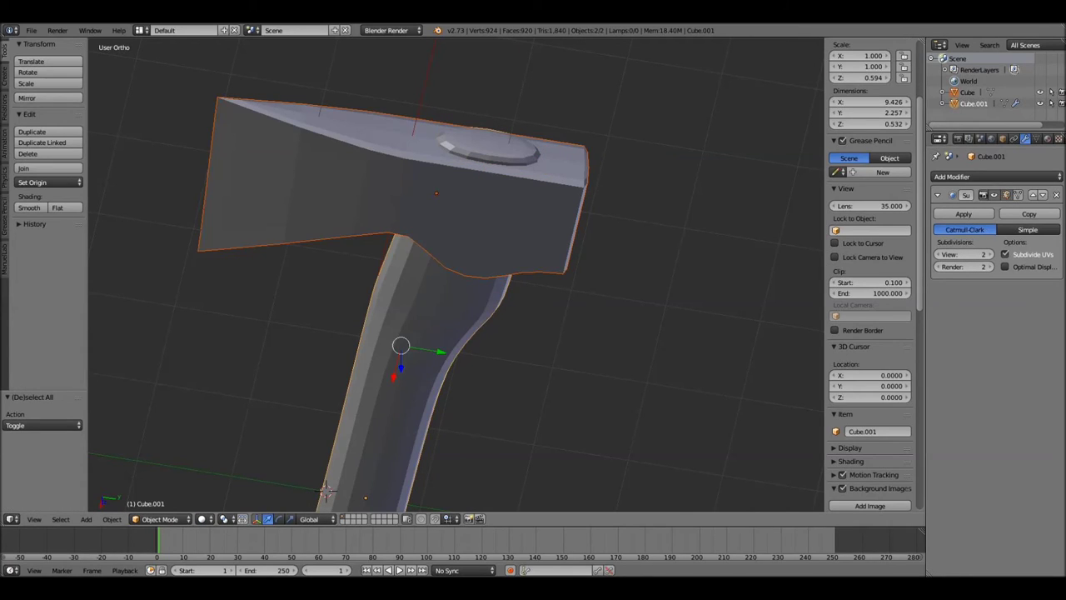
{"action": "key", "text": "a"}
{"action": "key", "text": "a"}
Apply smooth shading to the handle, then to the axe head
{"action": "left_click", "coordinate": [29, 207]}
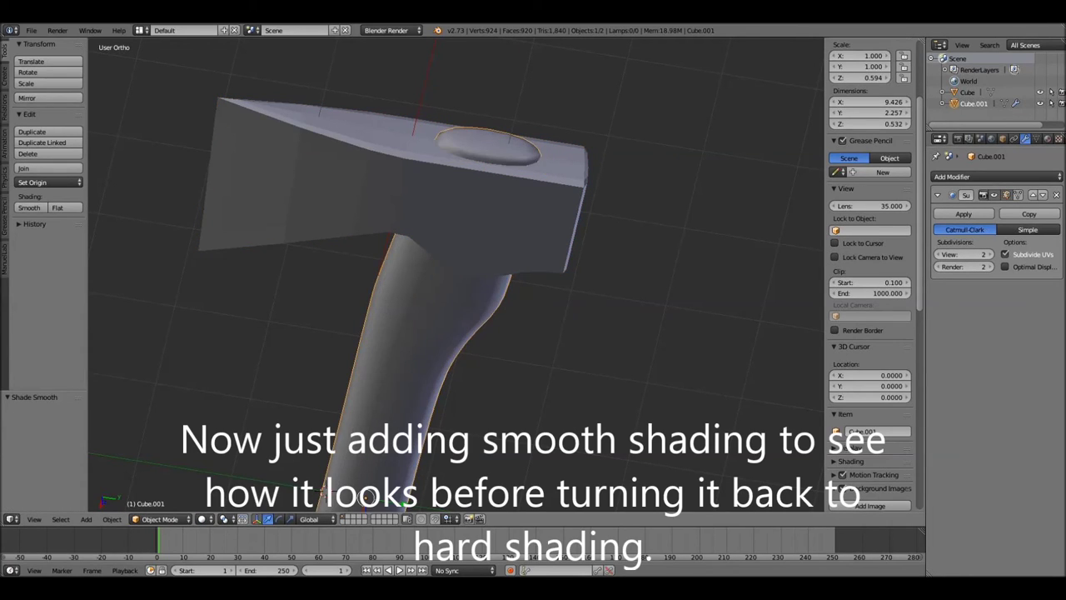
{"action": "right_click", "coordinate": [374, 183]}
{"action": "left_click", "coordinate": [29, 207]}
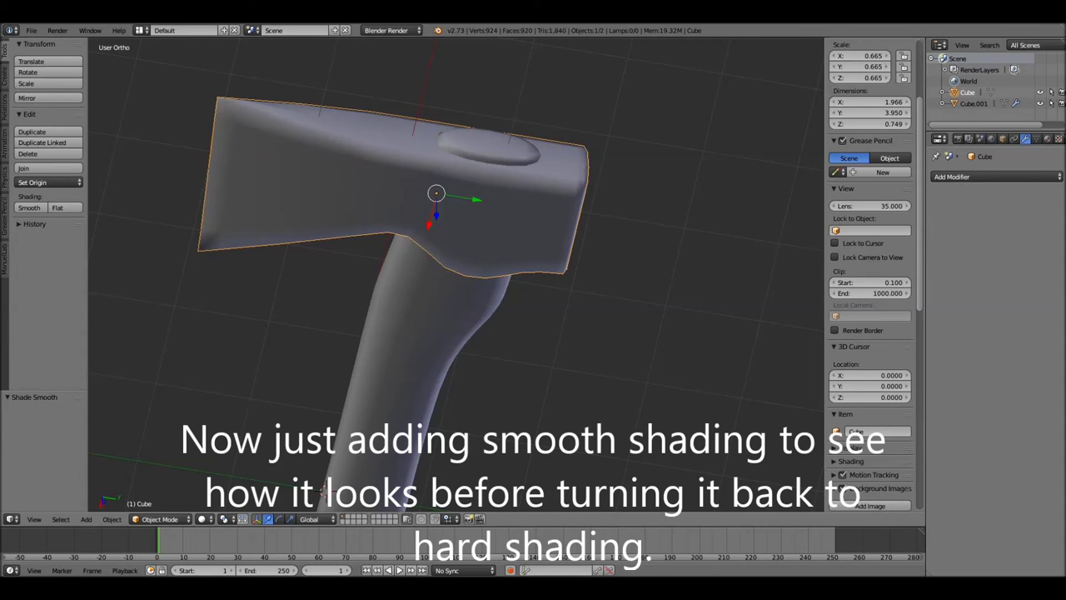
Orbit around the hatchet to inspect the smoothing, then select the handle
{"action": "mouse_move", "coordinate": [499, 291]}
{"action": "middle_mouse_down"}
{"action": "mouse_move", "coordinate": [533, 216]}
{"action": "mouse_move", "coordinate": [542, 284]}
{"action": "middle_mouse_up"}
{"action": "key", "text": "a"}
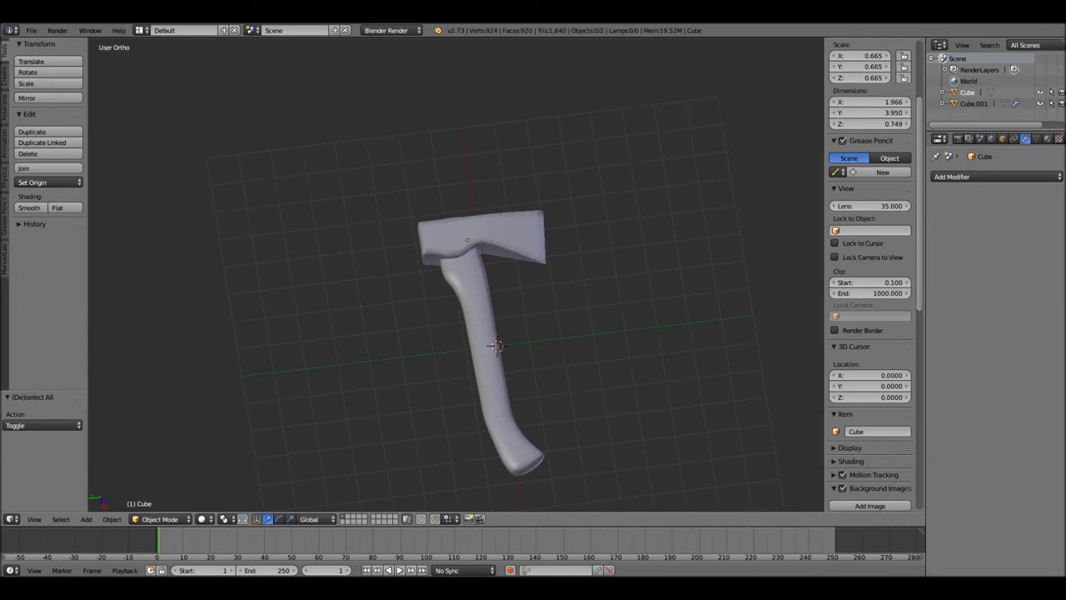
{"action": "middle_click_drag", "start_coordinate": [516, 333], "coordinate": [523, 391]}
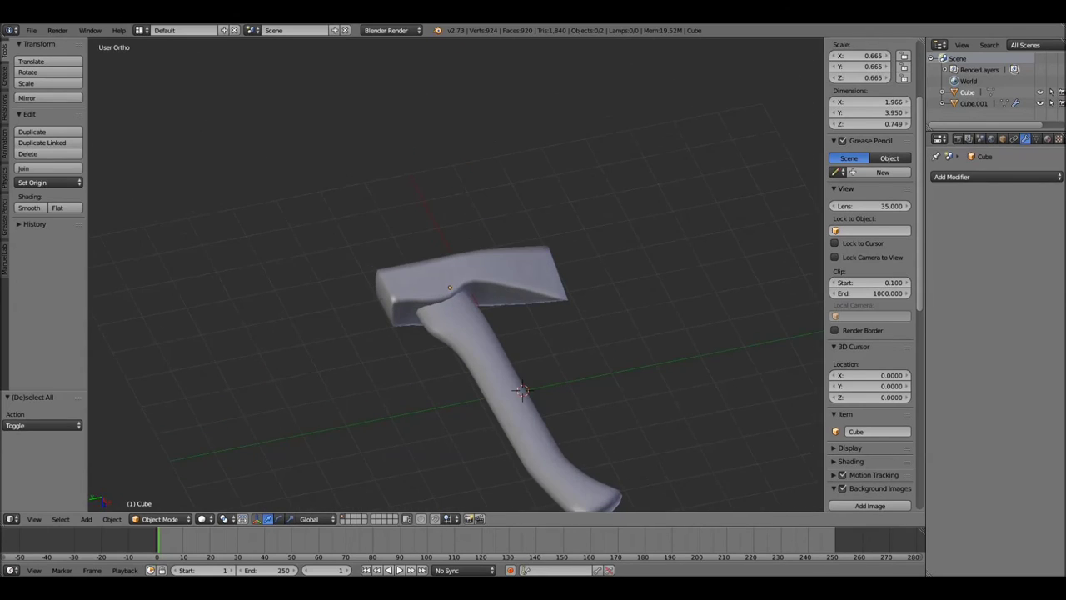
{"action": "right_click", "coordinate": [523, 391]}
Rename Cube.001 to Handle and Cube to Head in the Outliner
{"action": "double_click", "coordinate": [975, 103]}
{"action": "type", "text": "Handle"}
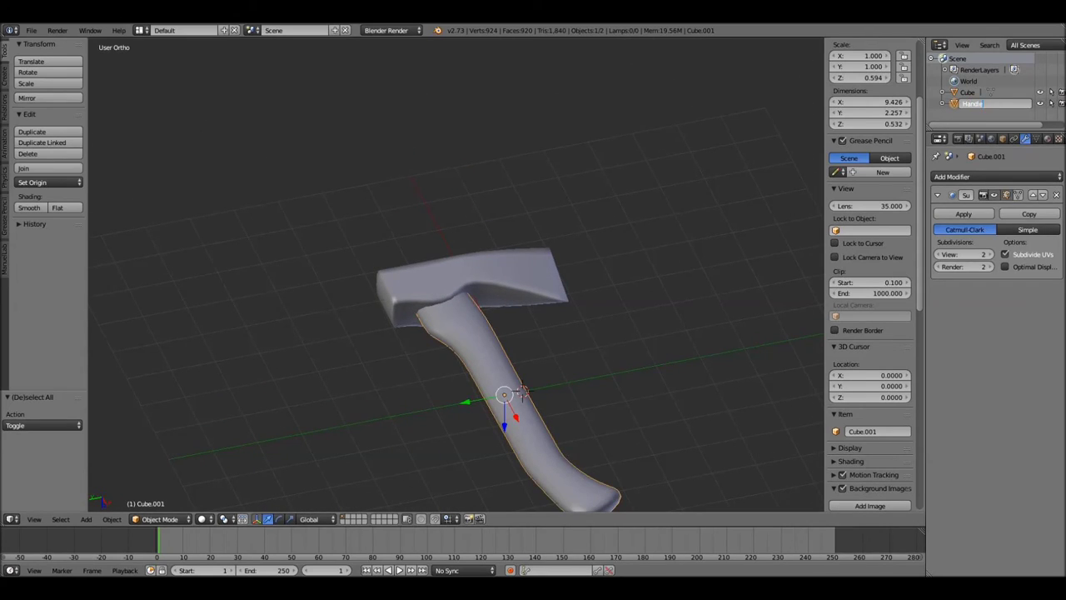
{"action": "key", "text": "Return"}
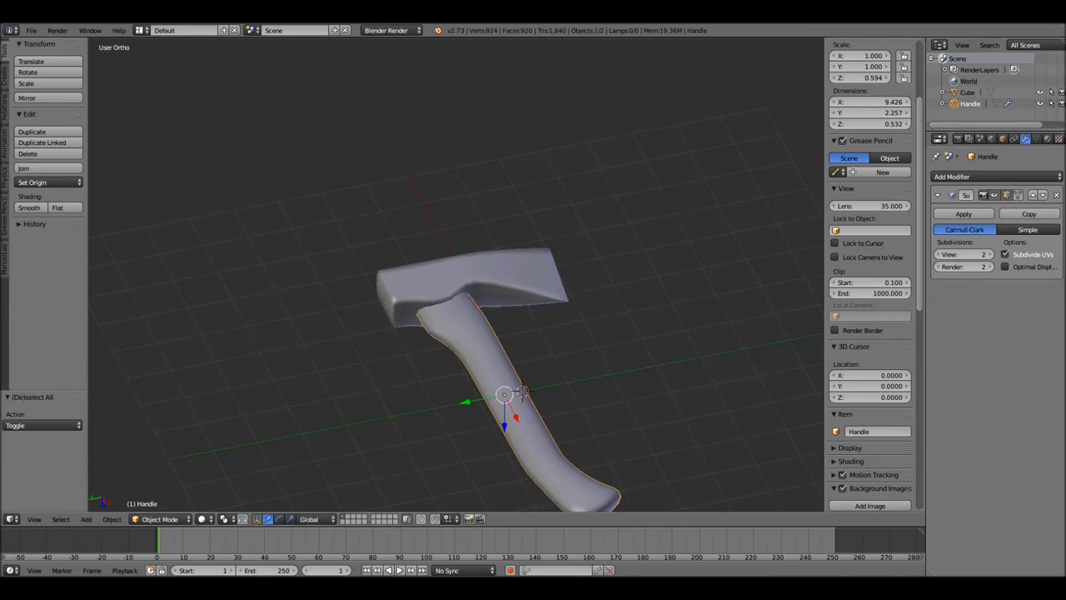
{"action": "right_click", "coordinate": [475, 279]}
{"action": "double_click", "coordinate": [967, 93]}
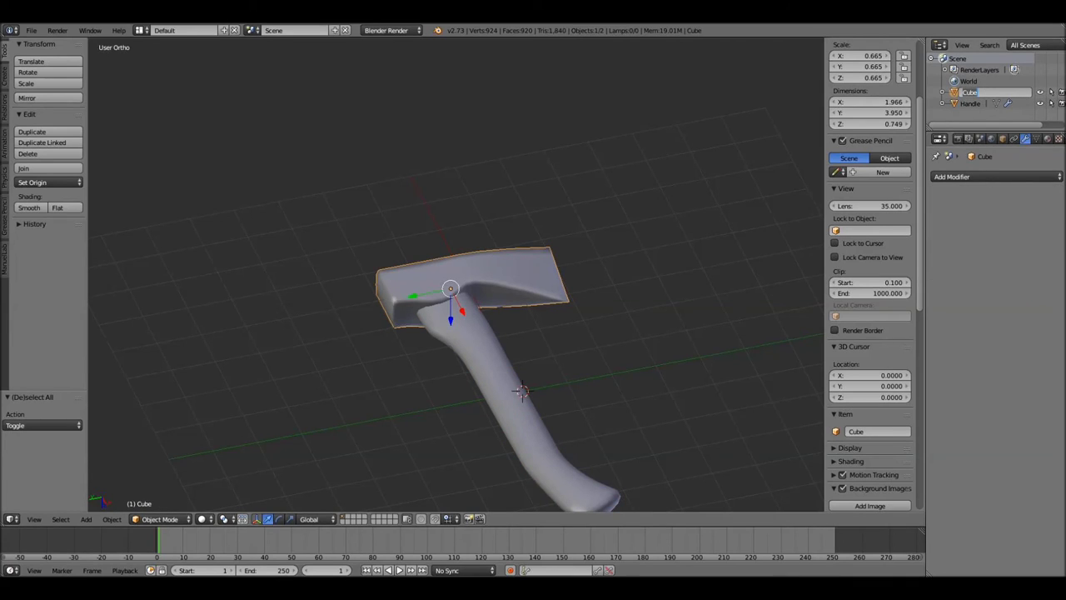
{"action": "type", "text": "Head"}
{"action": "key", "text": "Return"}
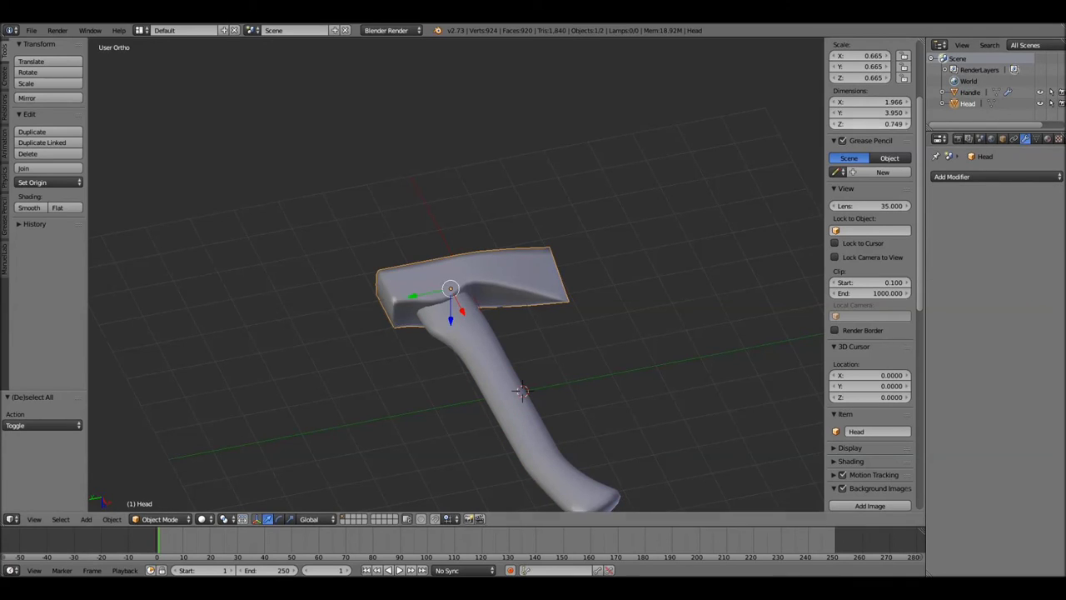
Return the axe head to flat shading and check the handle from the side
{"action": "left_click", "coordinate": [30, 207]}
{"action": "left_click", "coordinate": [58, 208]}
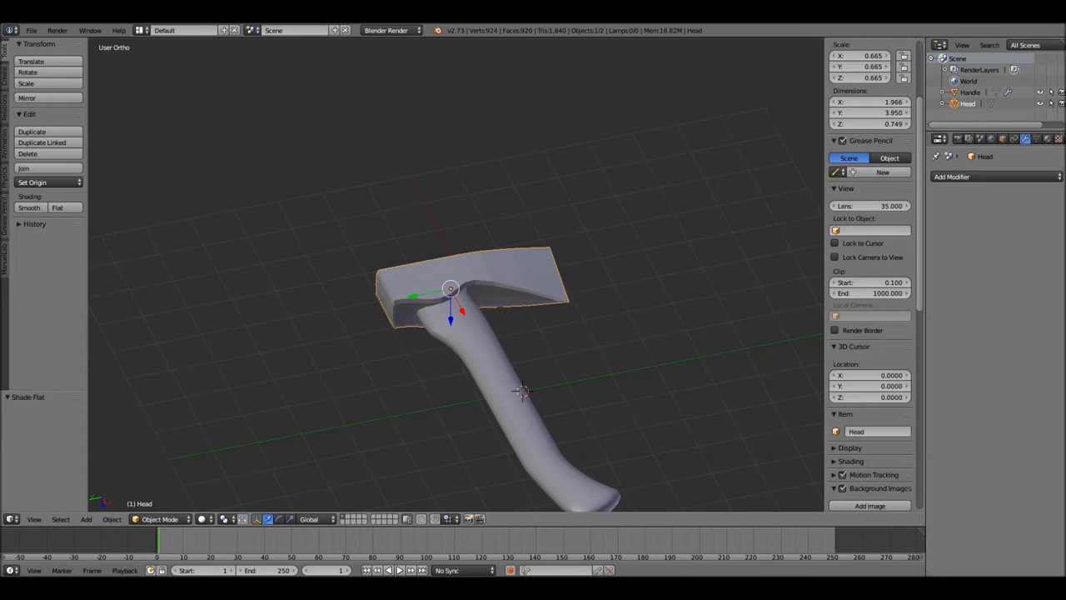
{"action": "right_click", "coordinate": [500, 367]}
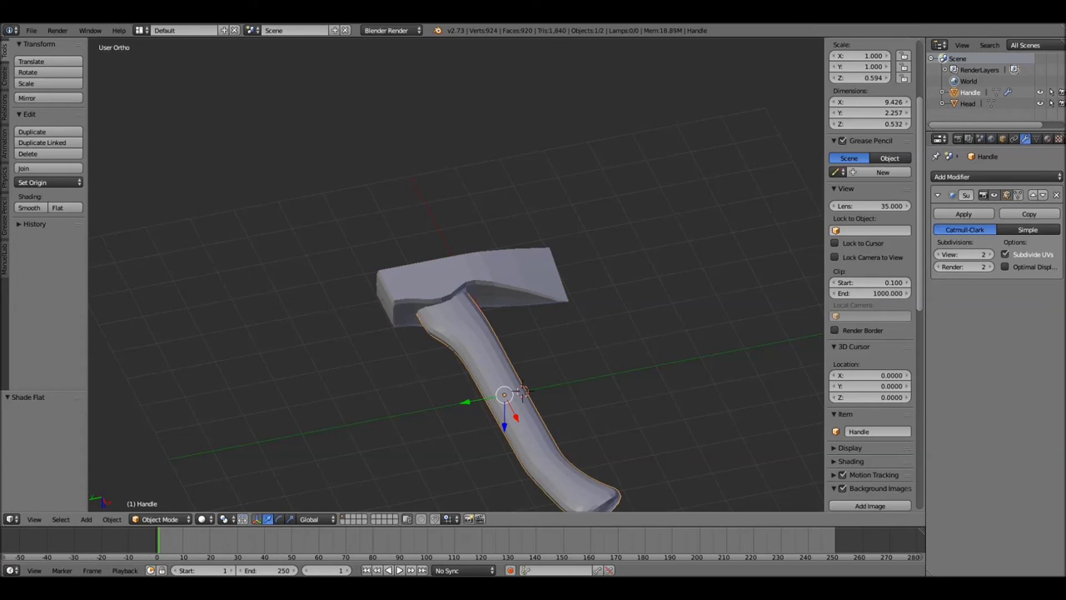
{"action": "middle_click_drag", "start_coordinate": [523, 391], "coordinate": [508, 333]}
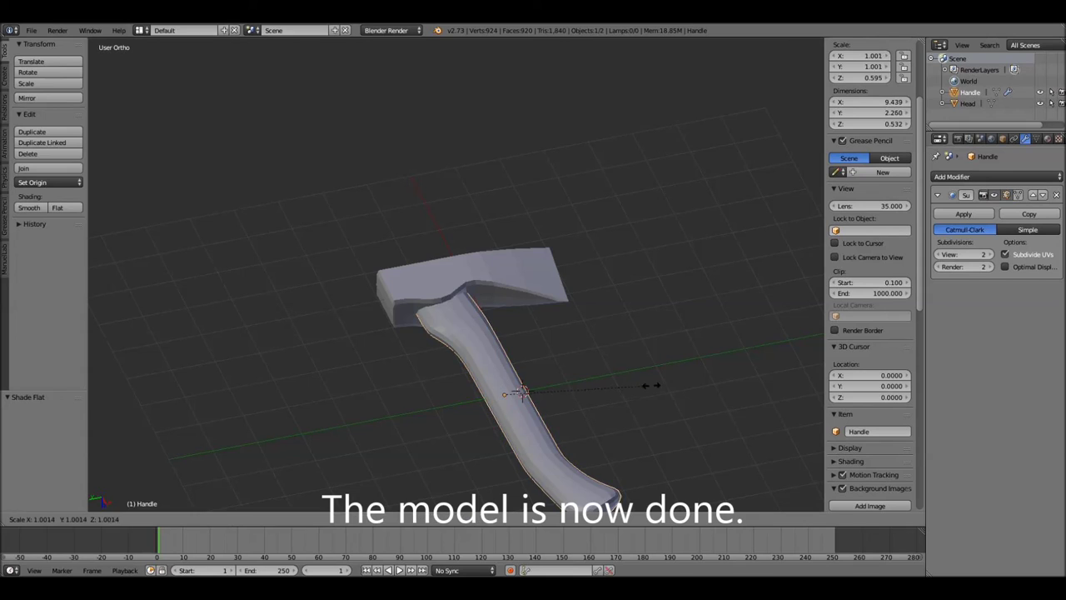
{"action": "key", "text": "a"}
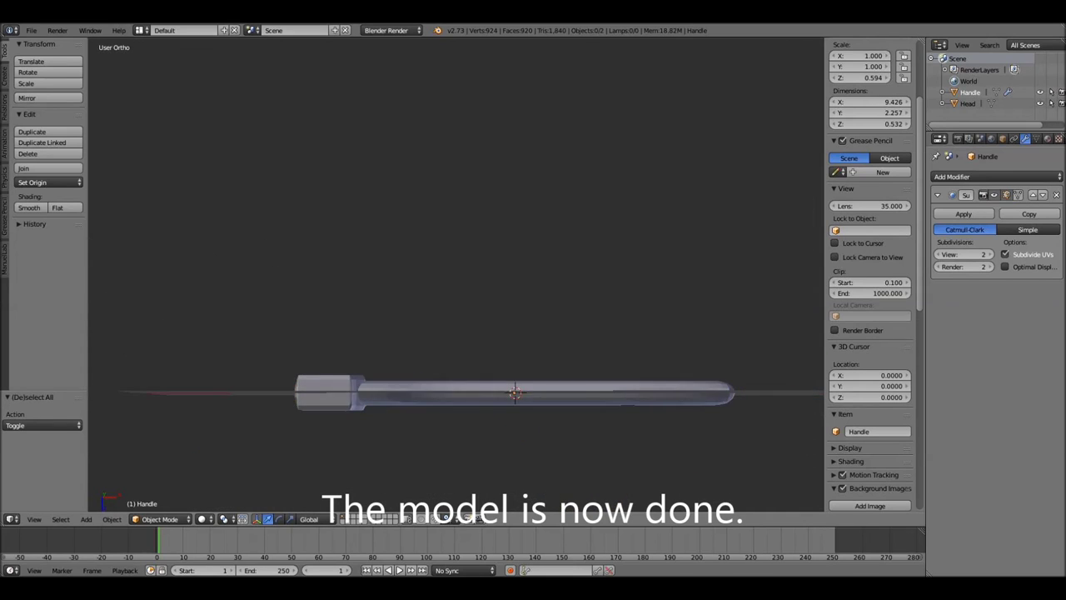
{"action": "middle_click_drag", "start_coordinate": [515, 392], "coordinate": [527, 377]}
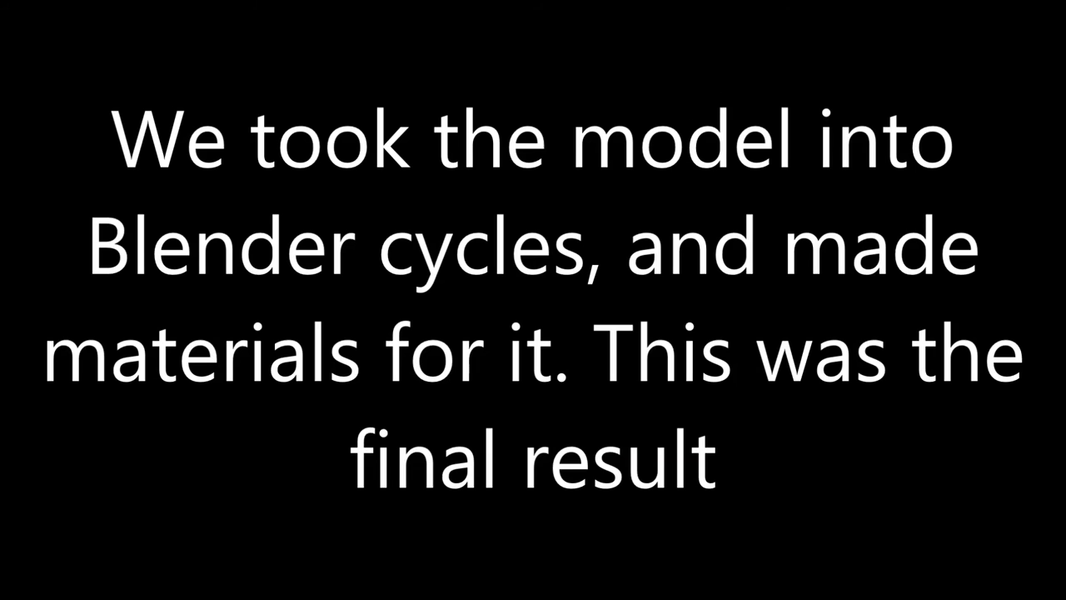